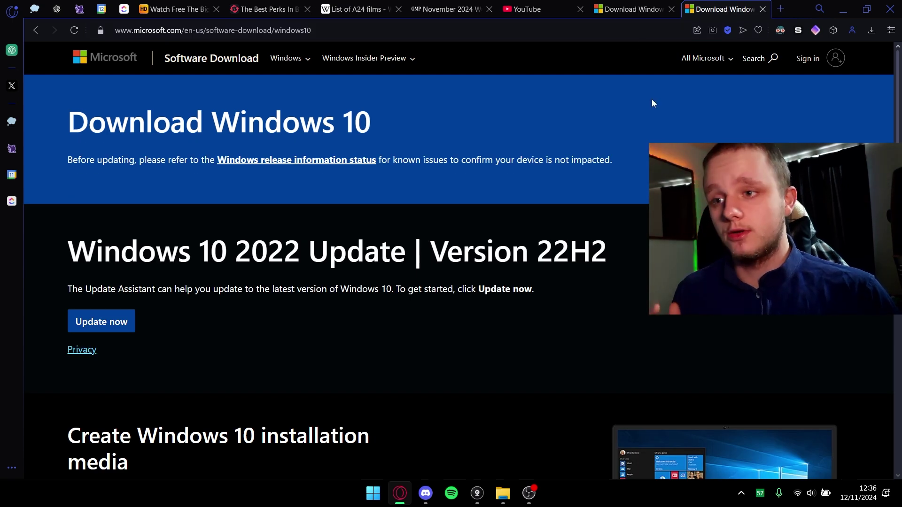
Compare with the Create Windows 10 installation media section on the Windows 10 download page.
click(632, 9)
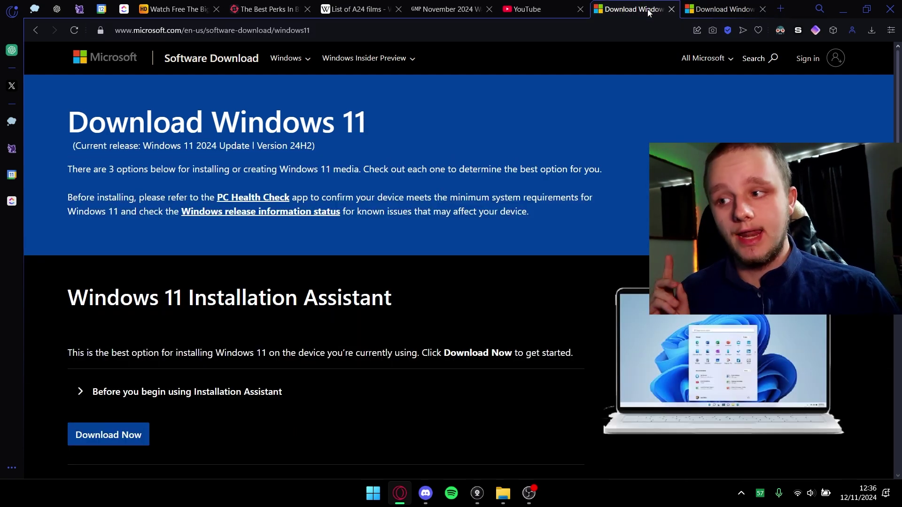
click(718, 5)
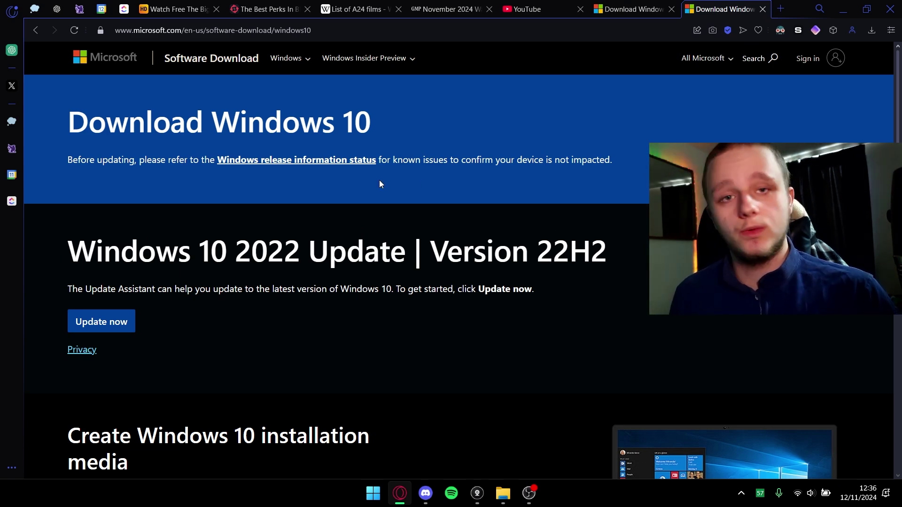
scroll(383, 177, down, 3)
scroll(378, 179, down, 2)
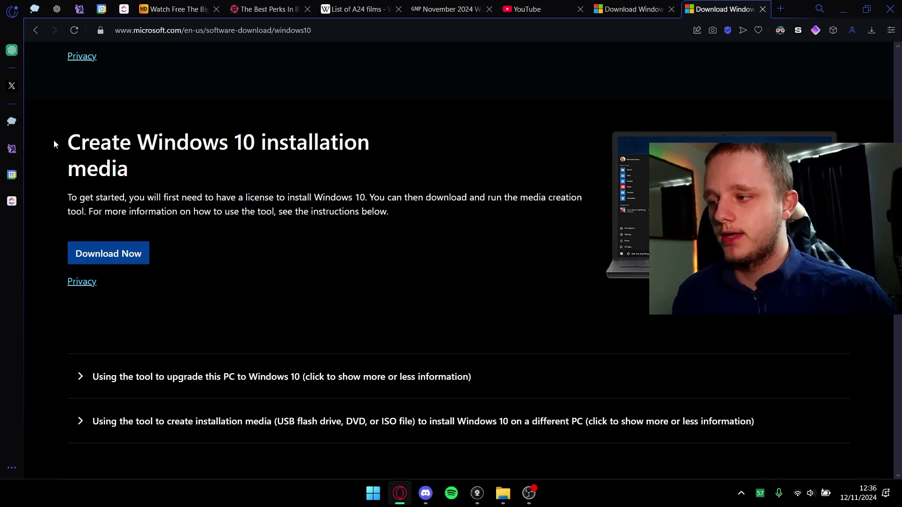
drag(54, 140, 174, 163)
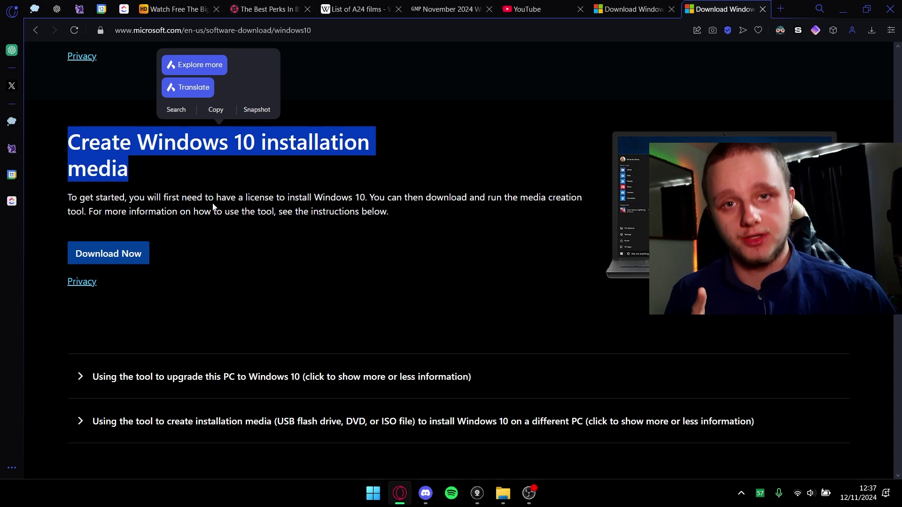
Back on the Windows 11 page, download the tool from Create Windows 11 Installation Media.
key(ctrl+shift+Tab)
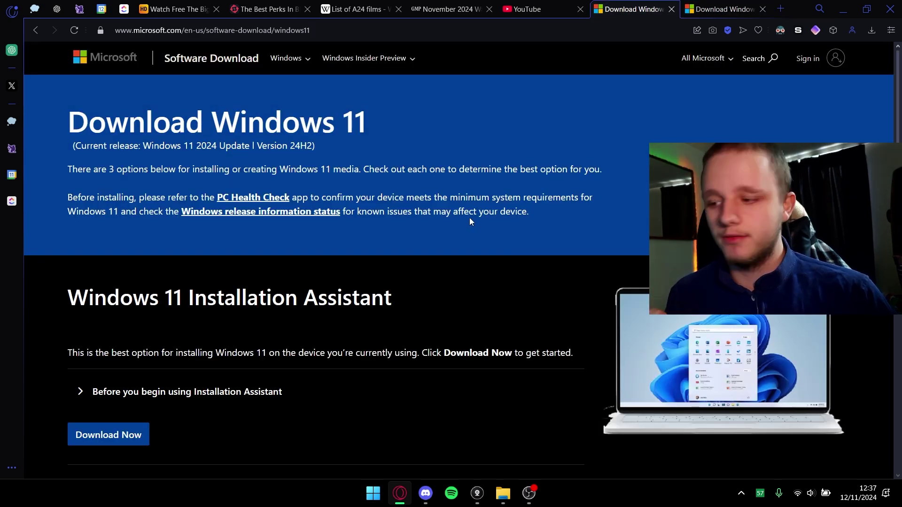
scroll(444, 213, down, 2)
scroll(402, 183, down, 5)
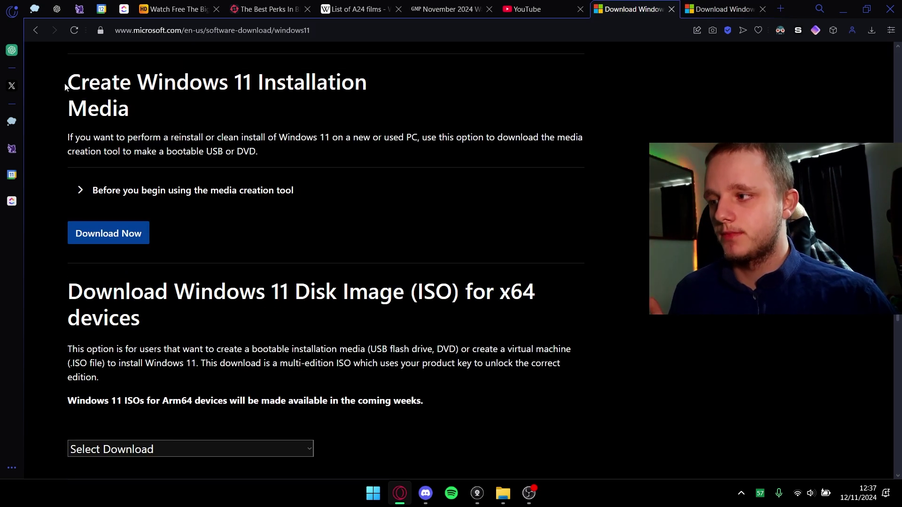
drag(66, 83, 147, 103)
scroll(274, 181, up, 2)
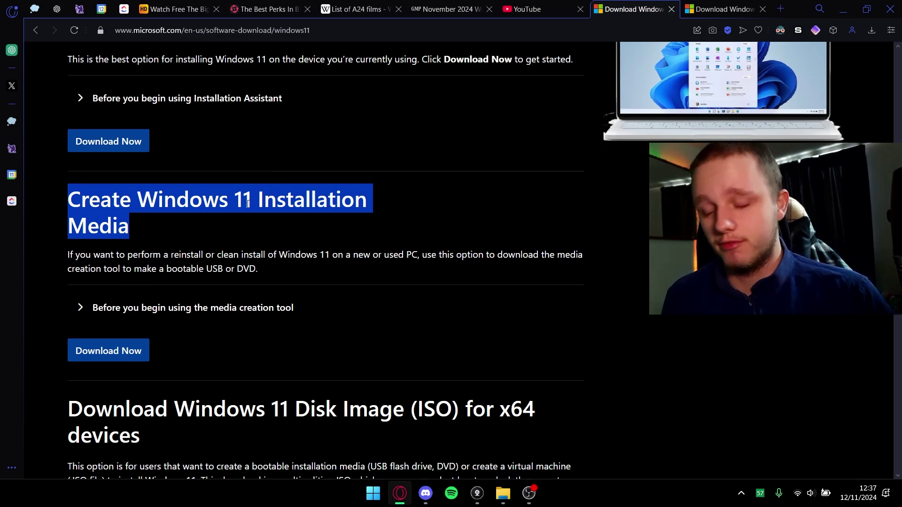
click(130, 360)
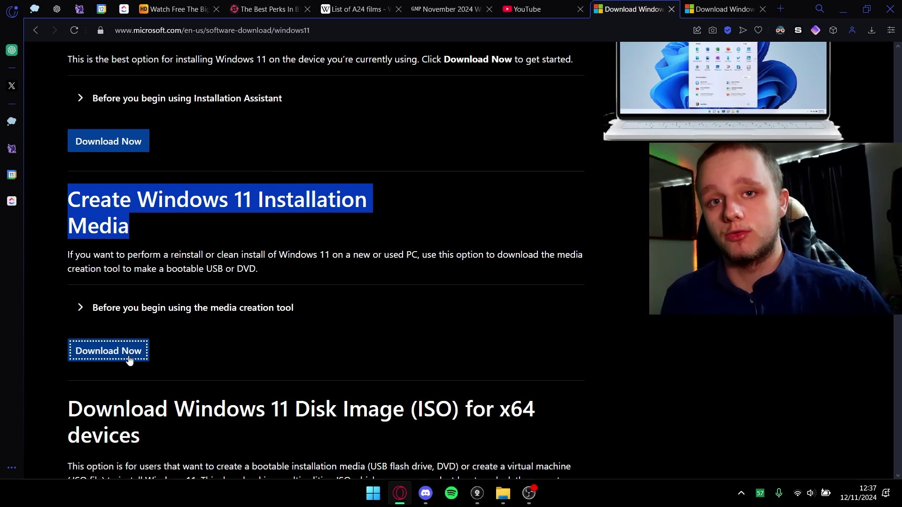
Check the browser's recent downloads, then run mediacreationtool.exe from the Downloads folder.
click(537, 52)
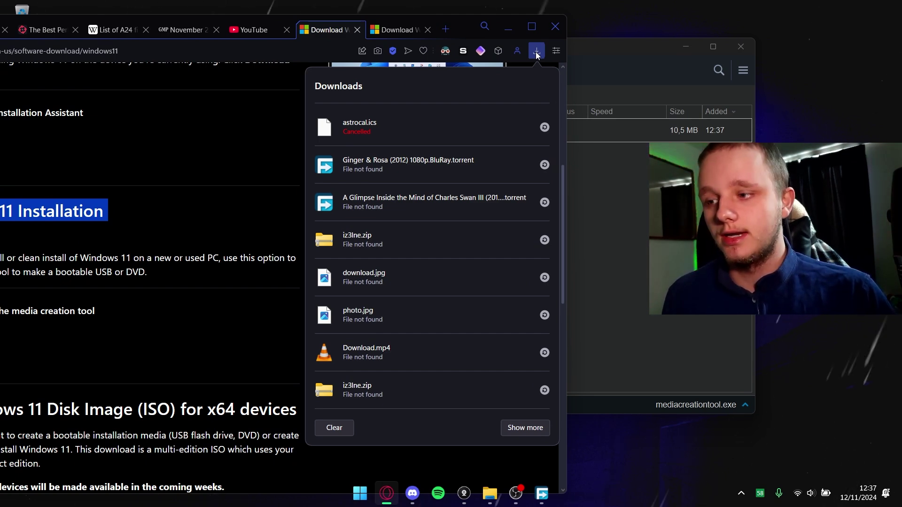
click(536, 52)
click(509, 26)
key(super)
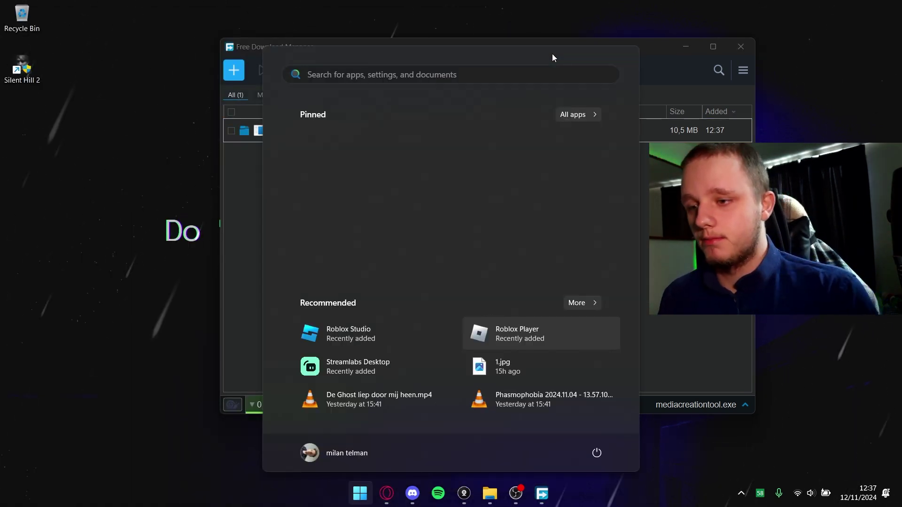
key(Escape)
drag(537, 54, 464, 55)
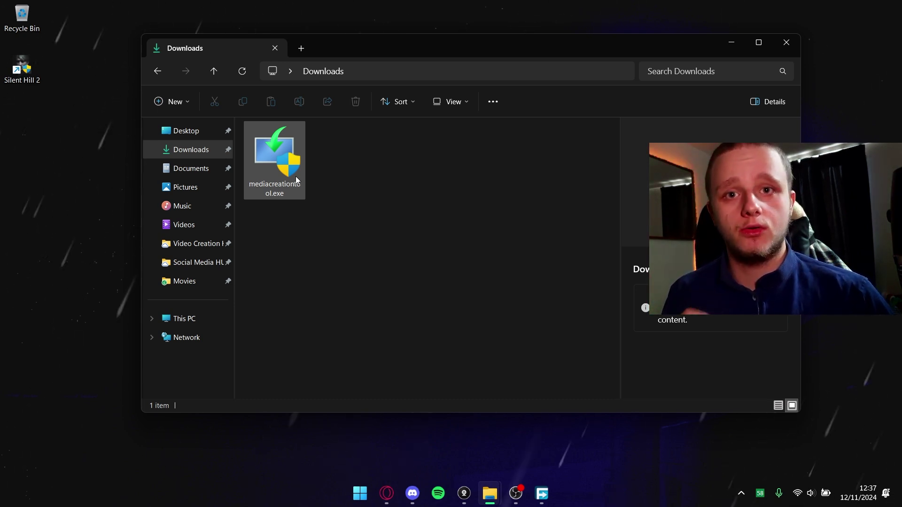
double_click(275, 169)
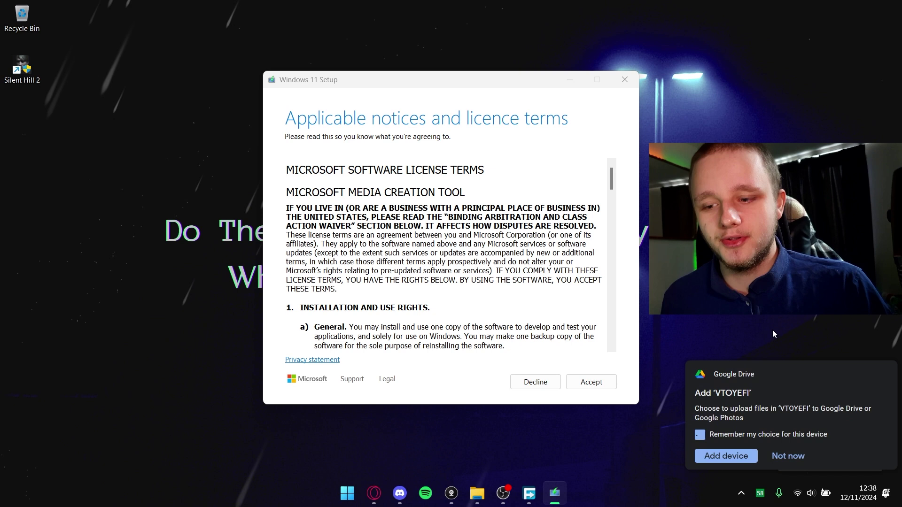
Dismiss the Google Drive notification and accept the Microsoft licence terms.
click(879, 372)
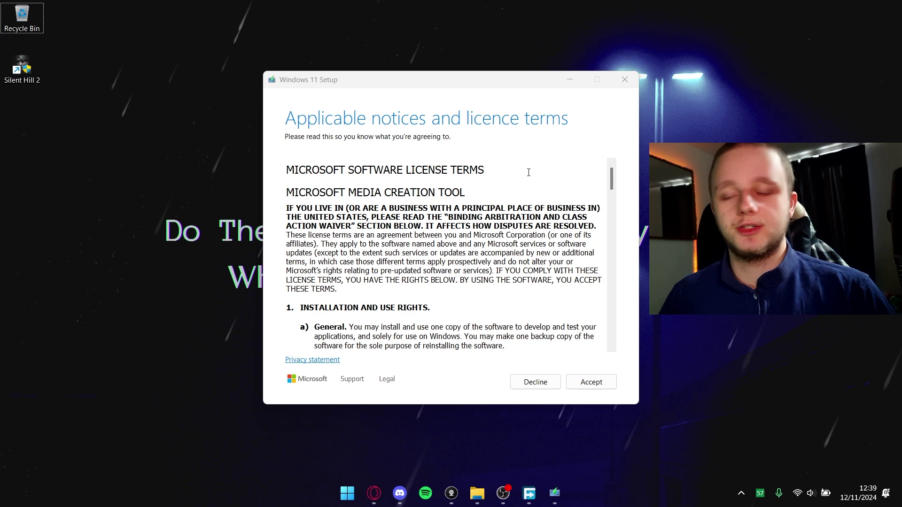
scroll(529, 212, down, 15)
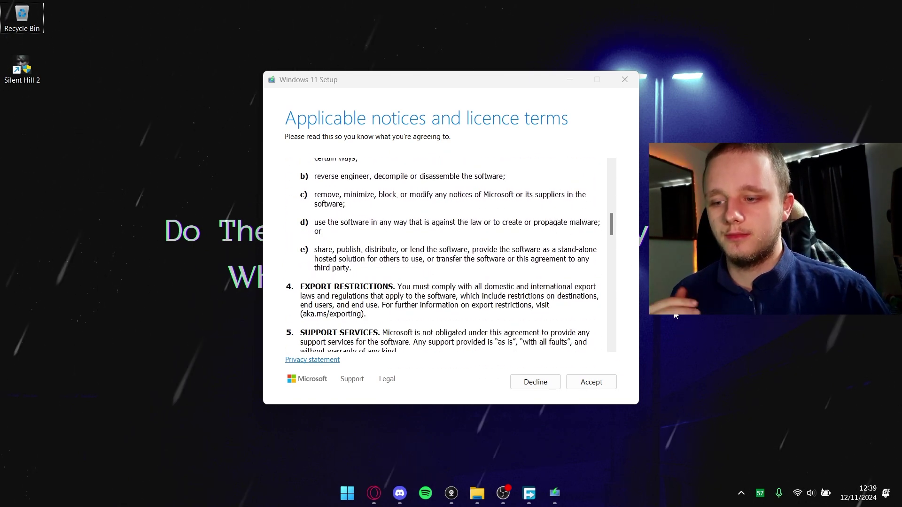
click(599, 386)
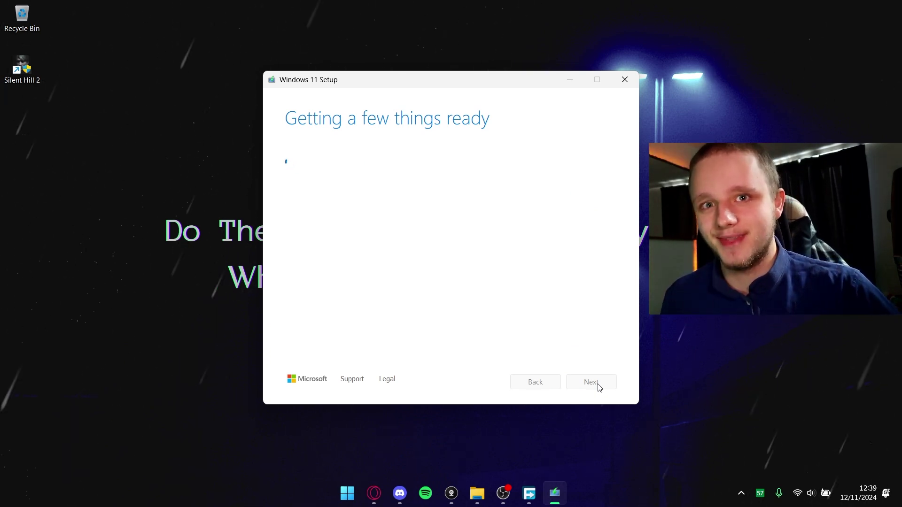
Turn off recommended options, choose English (United States) and the Windows 11 edition, and continue.
mouse_move(464, 81)
mouse_down()
mouse_move(427, 63)
mouse_move(479, 73)
mouse_up()
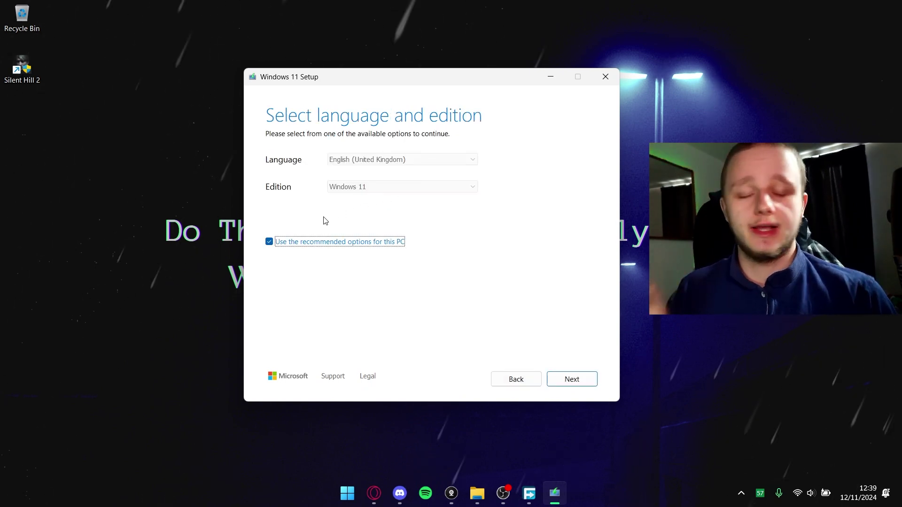
click(268, 242)
click(405, 160)
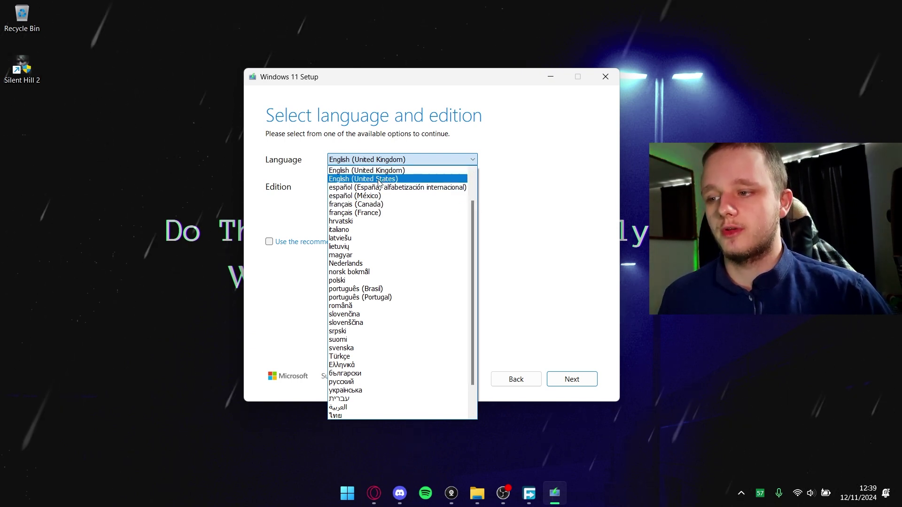
click(383, 180)
click(359, 186)
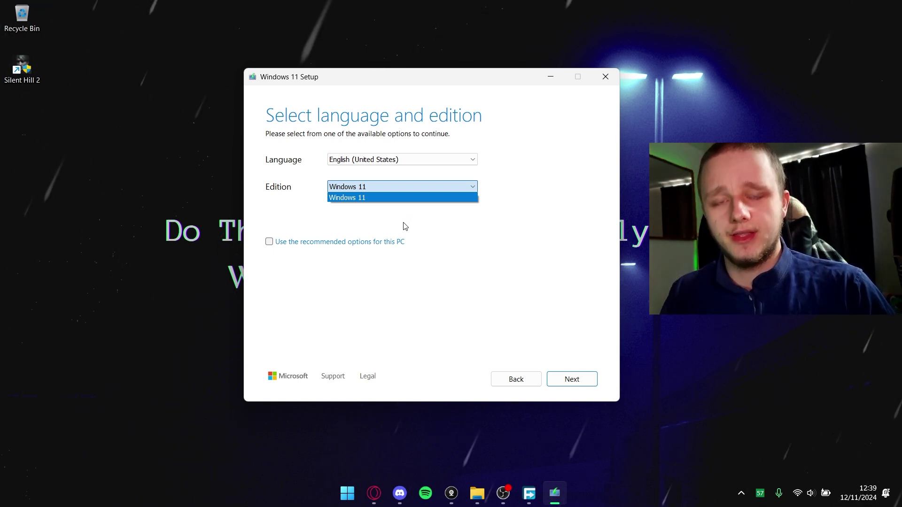
click(444, 217)
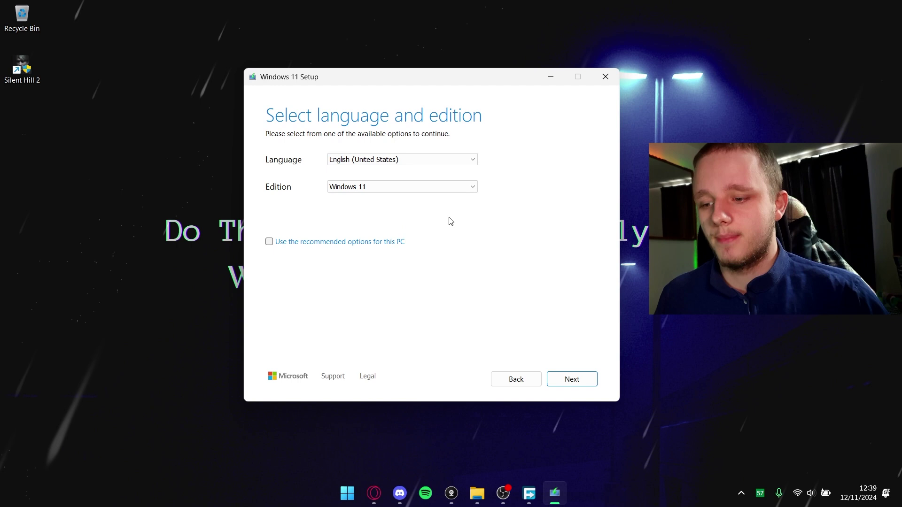
click(572, 379)
mouse_move(402, 80)
mouse_down()
mouse_move(423, 80)
mouse_move(412, 78)
mouse_up()
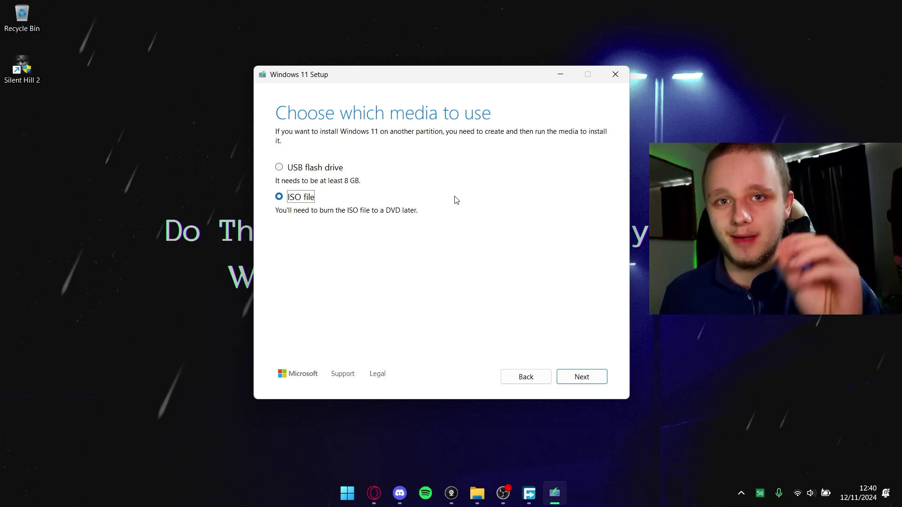
Choose USB flash drive as the media and continue to the removable drive list.
click(299, 169)
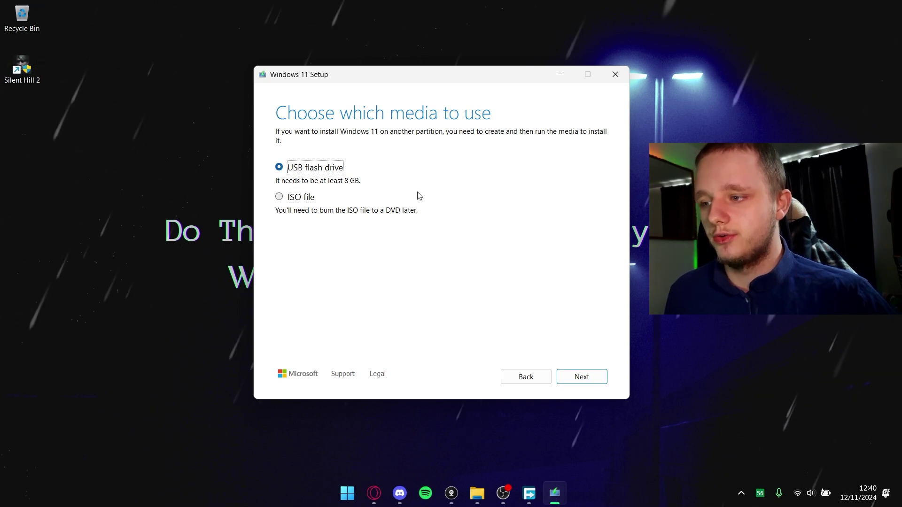
click(577, 378)
drag(432, 74, 403, 56)
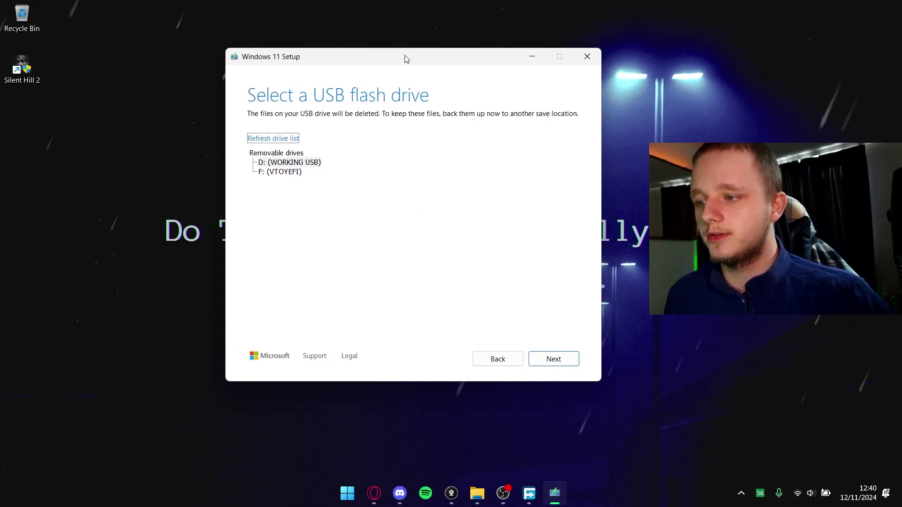
Select D: (WORKING USB) as the target drive and open This PC with Win+E.
click(282, 165)
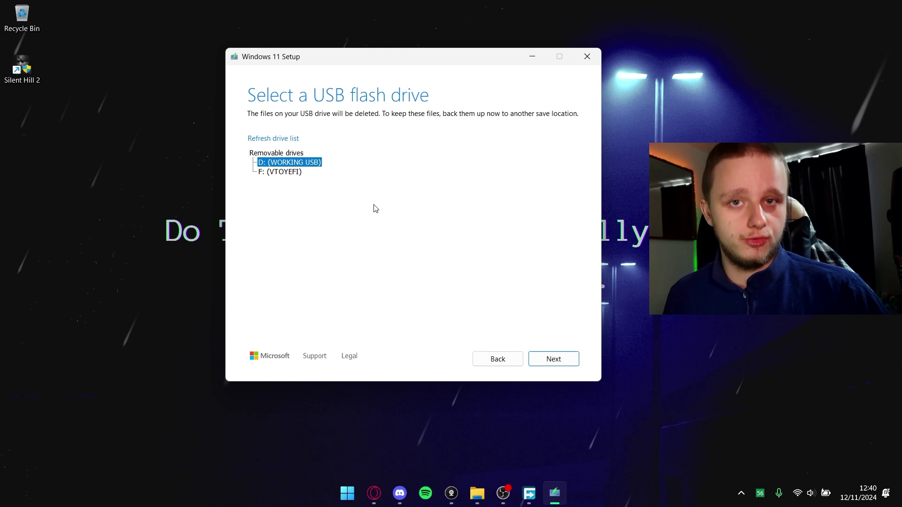
key(super+e)
drag(528, 272, 291, 162)
Inspect the WORKING USB (D:) and VTOYEFI (F:) drives in This PC.
click(415, 272)
click(362, 225)
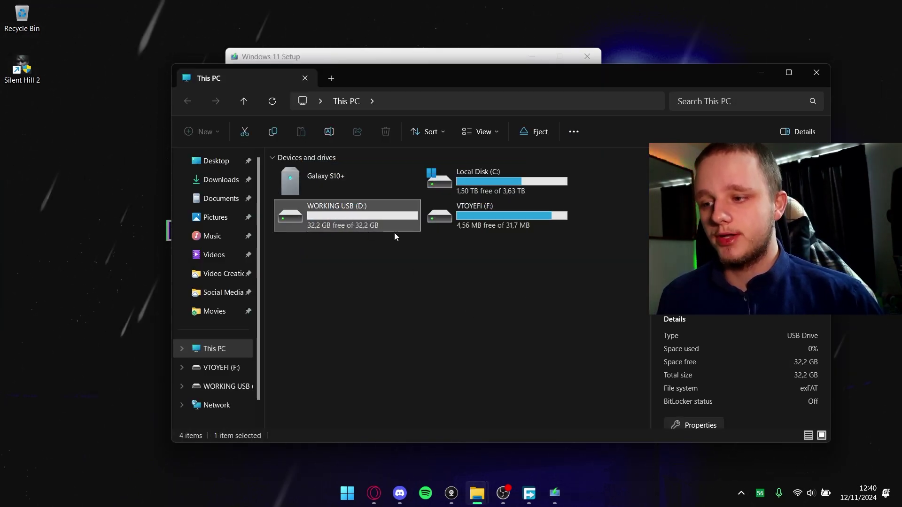
click(507, 228)
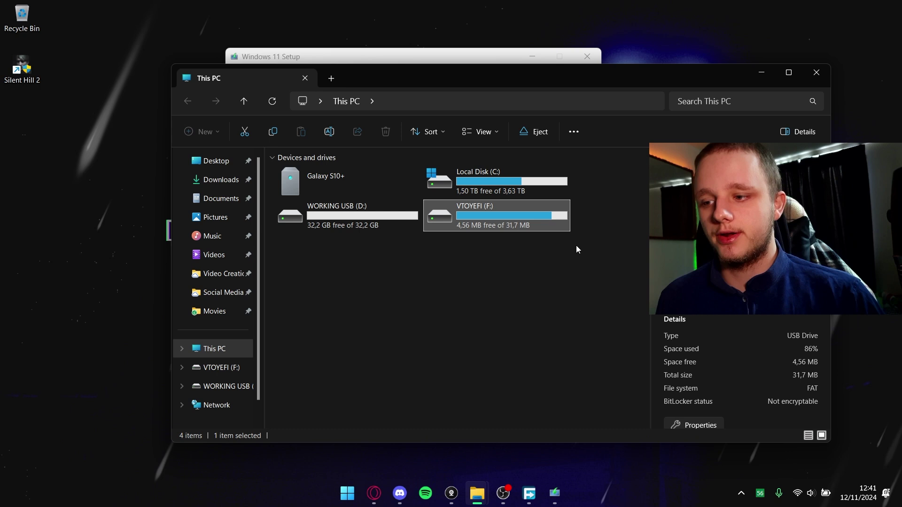
drag(497, 260, 378, 226)
click(485, 276)
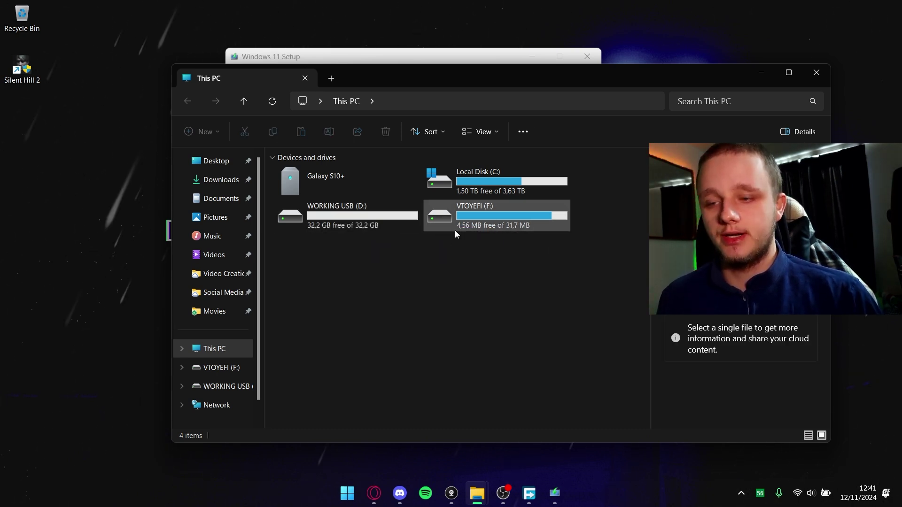
Close File Explorer and search Start for 'part'.
click(815, 73)
key(super)
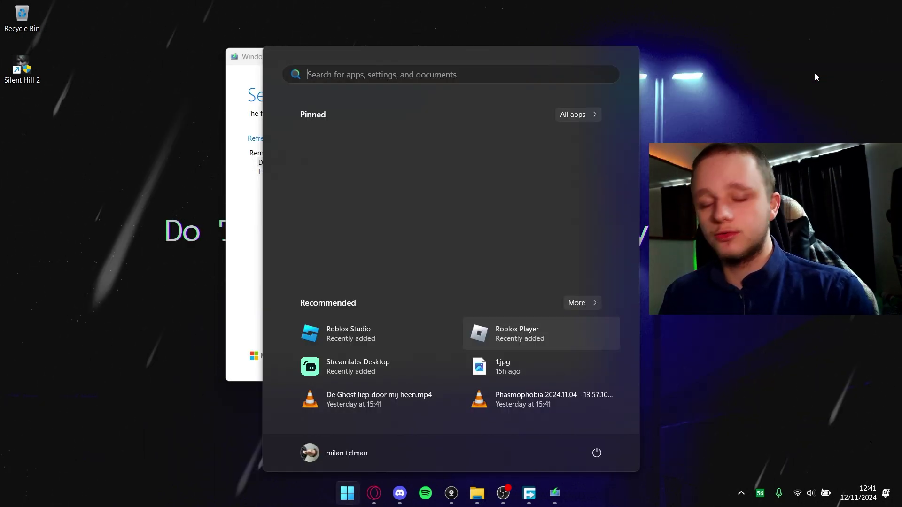
text(part)
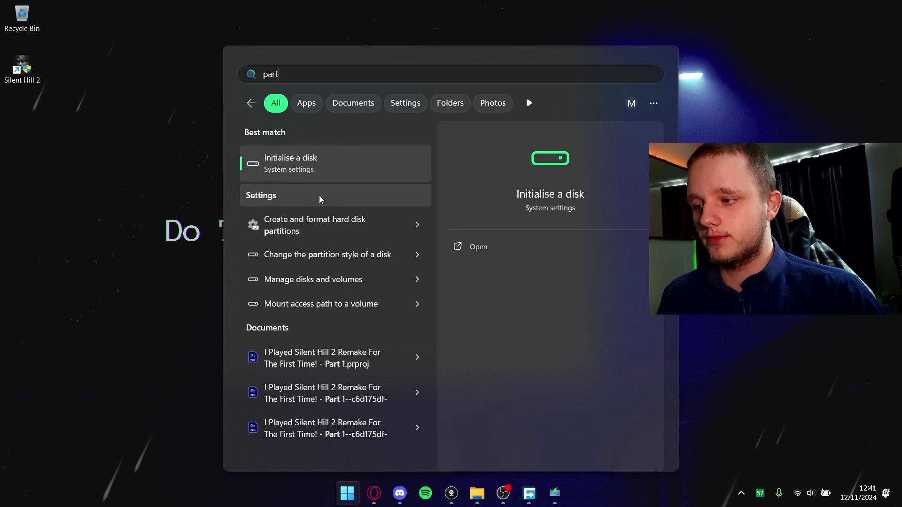
Open Create and format hard disk partitions and inspect Disk 1's WORKING USB and 25.00 GB unallocated areas.
click(347, 227)
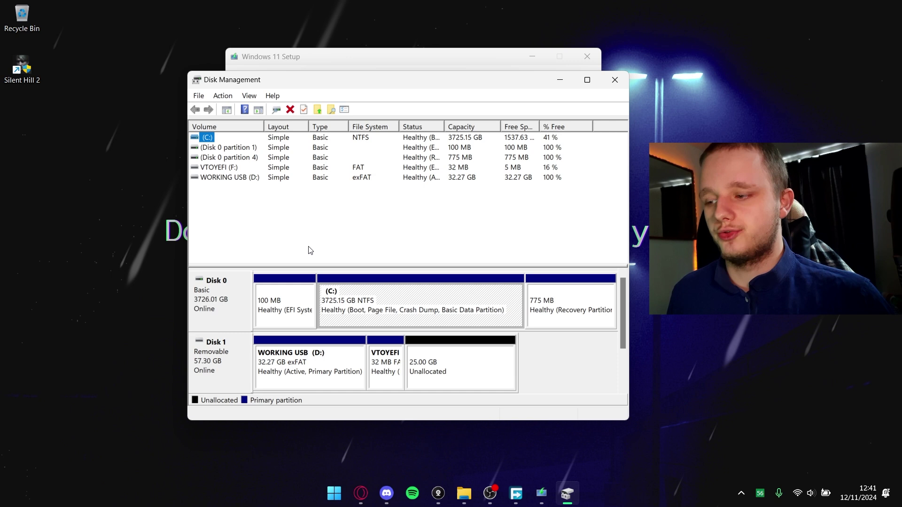
click(227, 304)
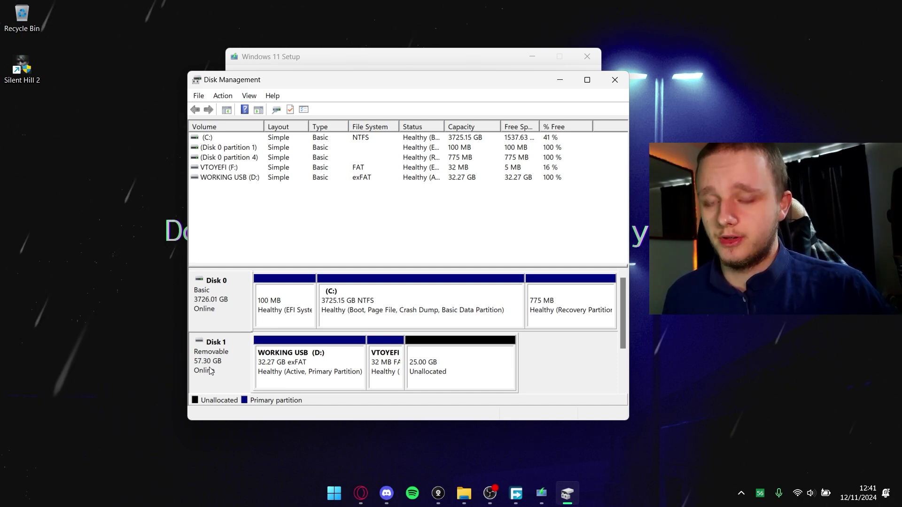
click(314, 369)
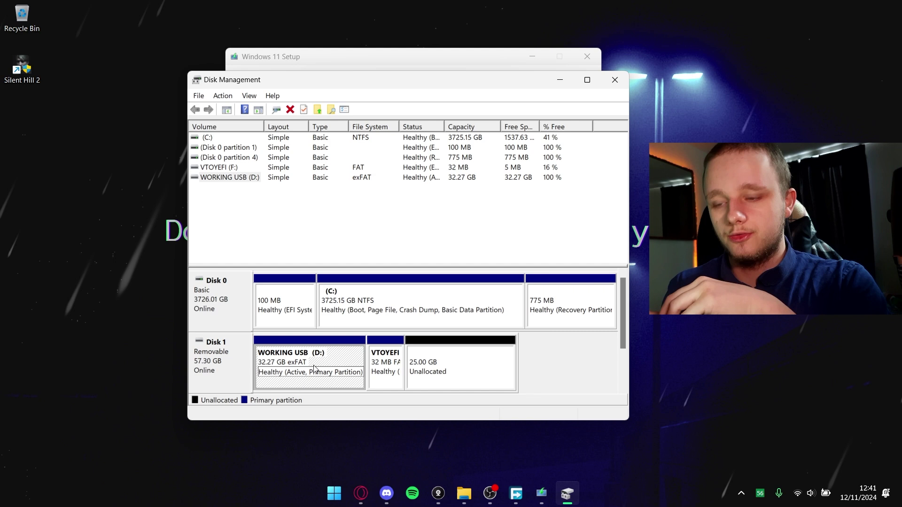
click(470, 374)
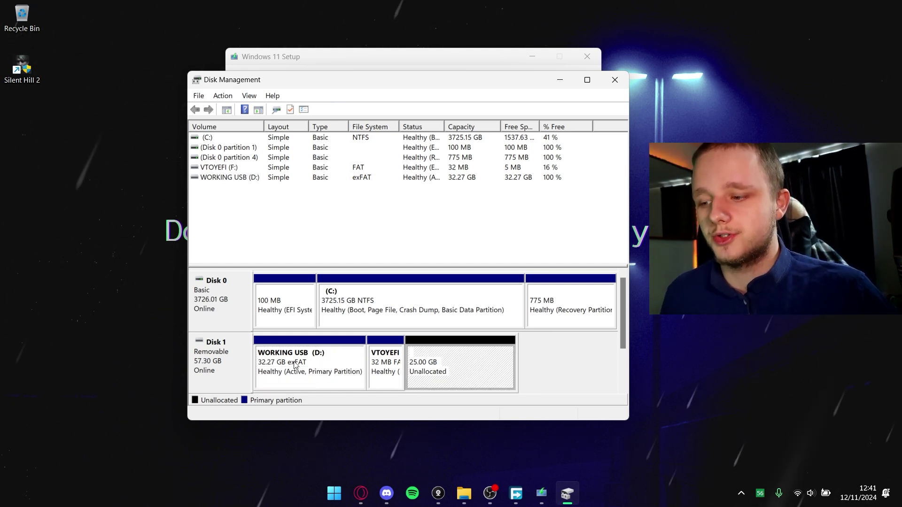
Cross-check the WORKING USB (D:) partition against Windows 11 Setup's drive list and This PC.
click(457, 53)
click(605, 160)
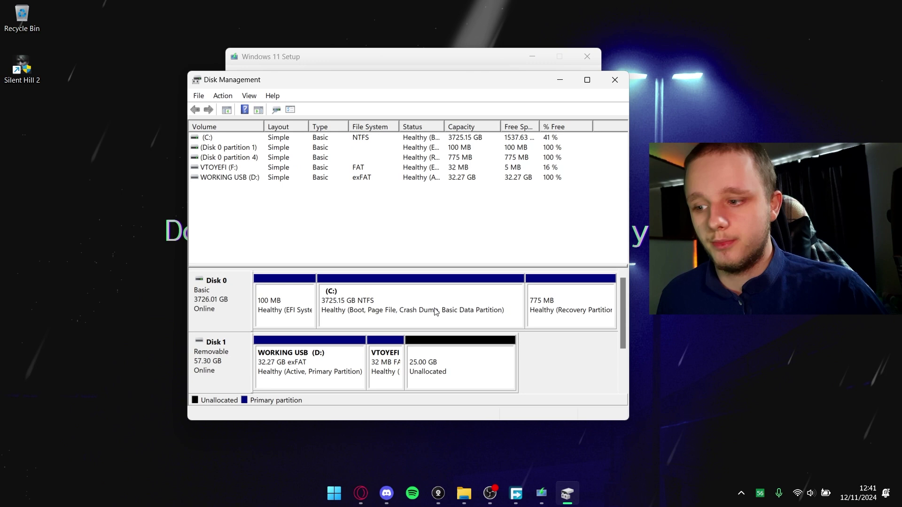
click(331, 364)
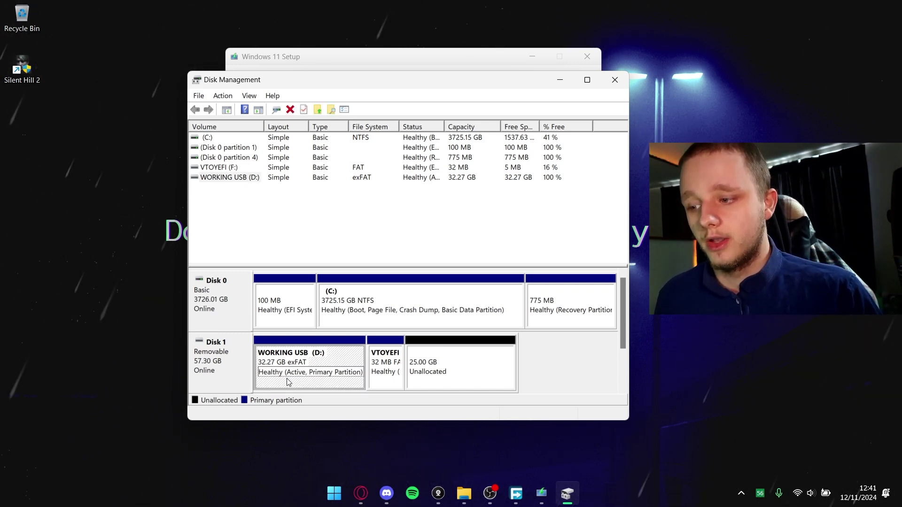
mouse_move(463, 493)
click(403, 426)
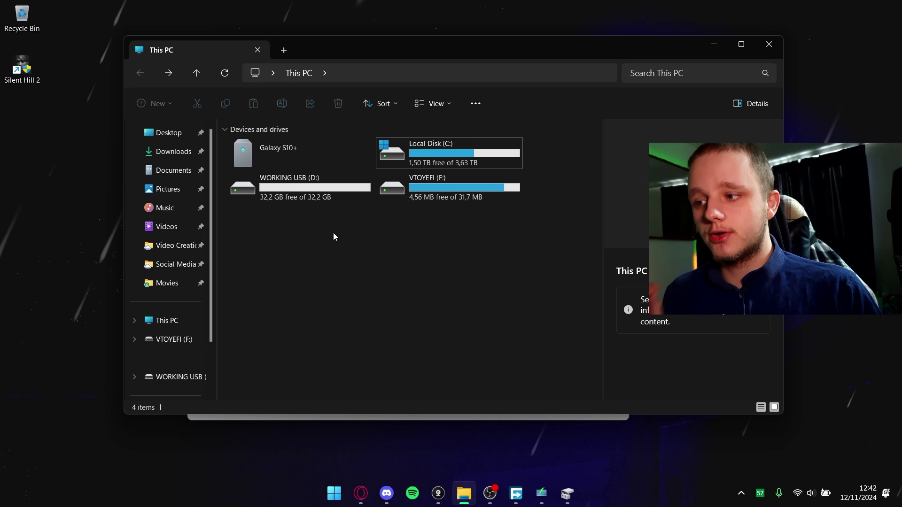
drag(321, 247, 345, 187)
click(339, 261)
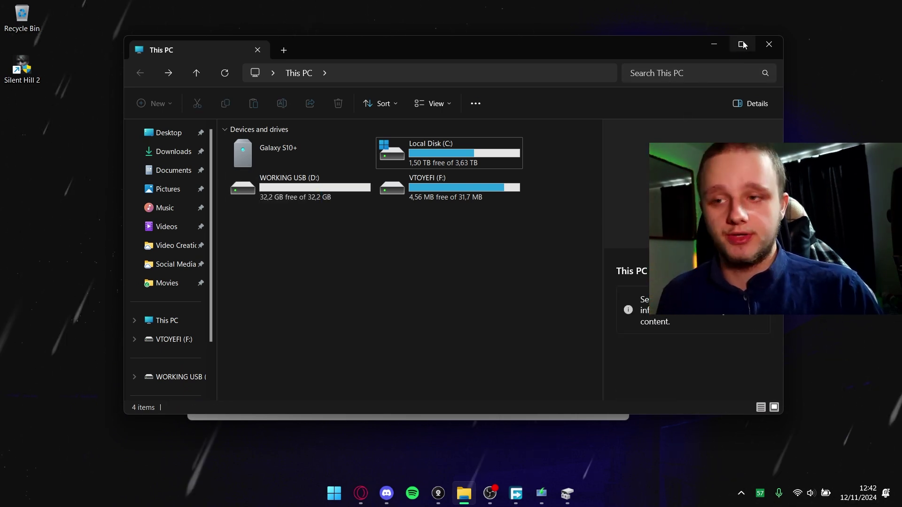
click(714, 43)
Delete the WORKING USB (D:) volume on Disk 1, confirming with Yes.
right_click(305, 371)
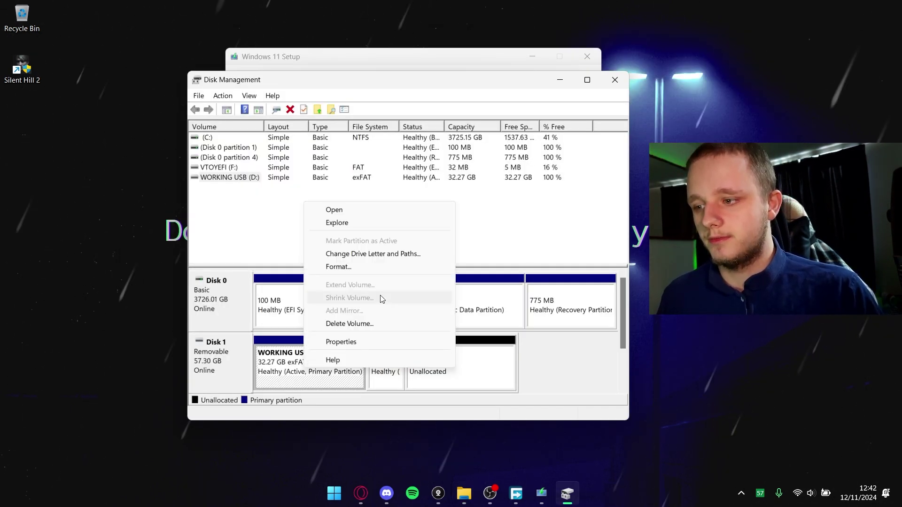
click(357, 323)
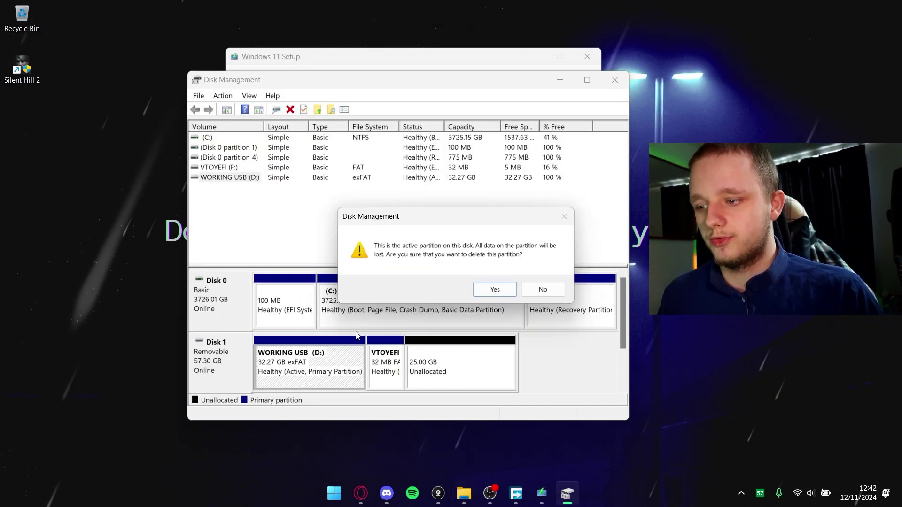
click(494, 289)
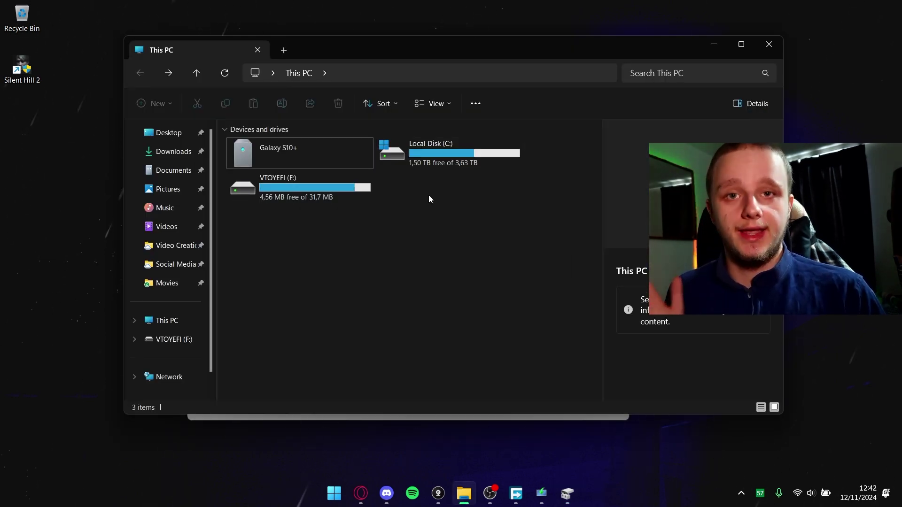
Refresh Windows 11 Setup's removable drive list and bring Disk Management back to front.
click(714, 46)
click(459, 66)
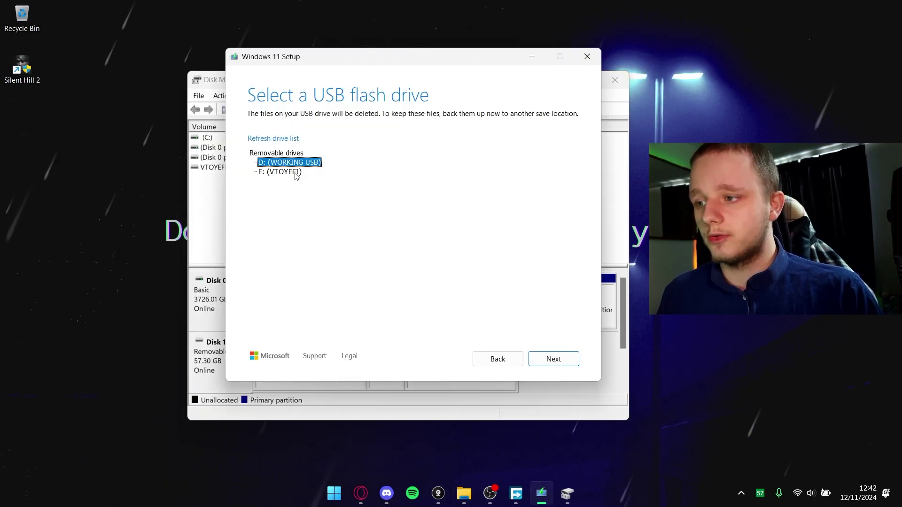
click(282, 138)
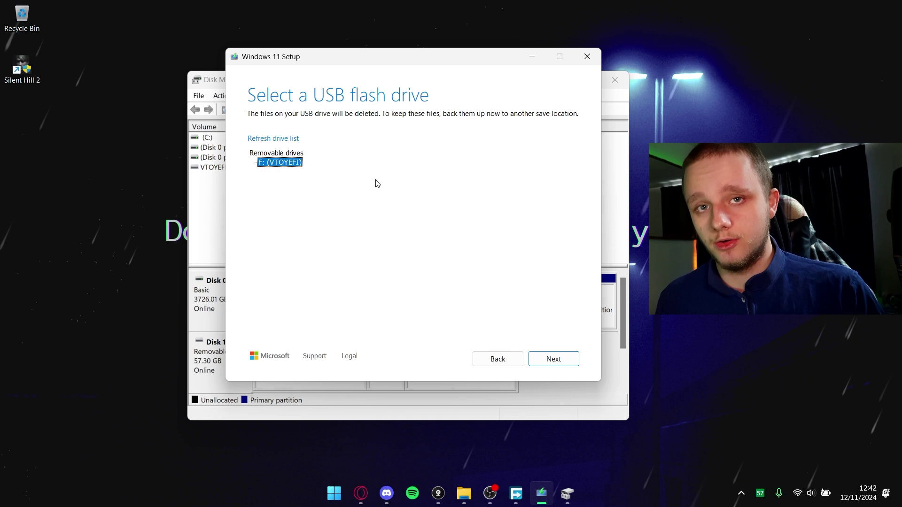
click(317, 416)
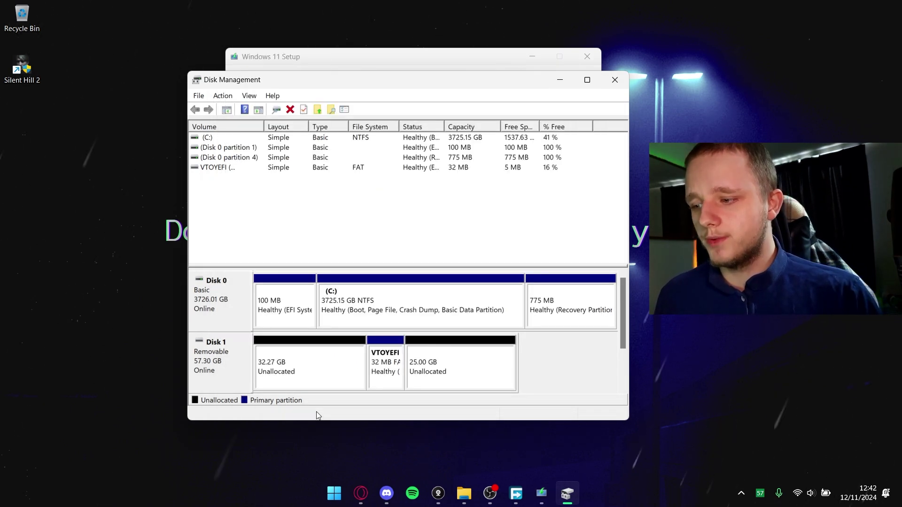
drag(474, 80, 504, 117)
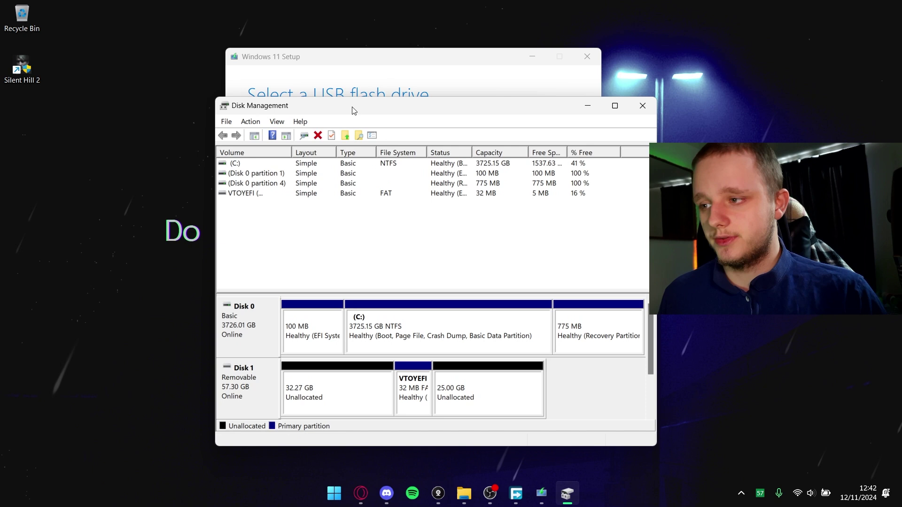
drag(266, 112, 271, 101)
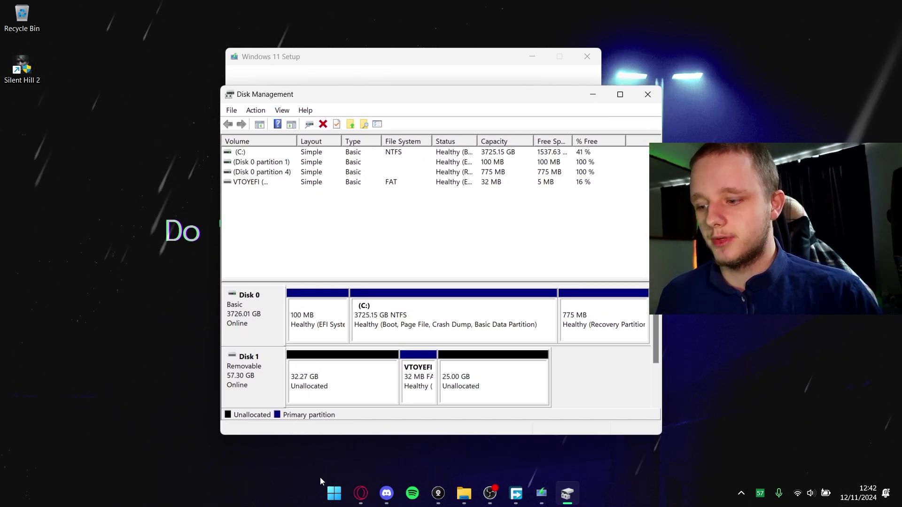
right_click(334, 502)
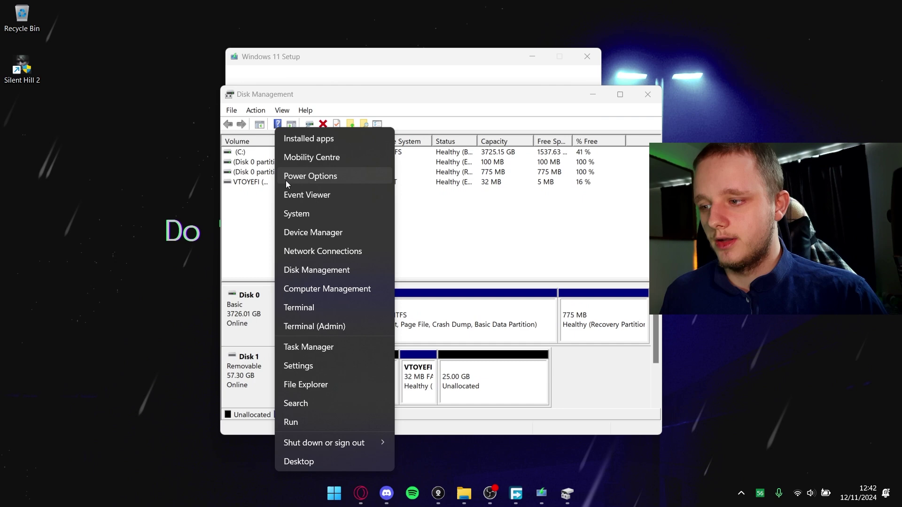
click(311, 270)
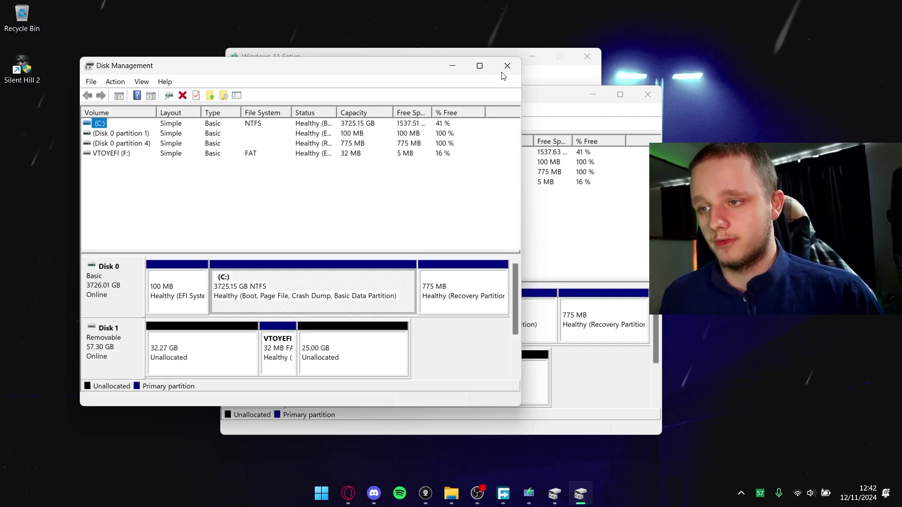
click(507, 66)
click(296, 364)
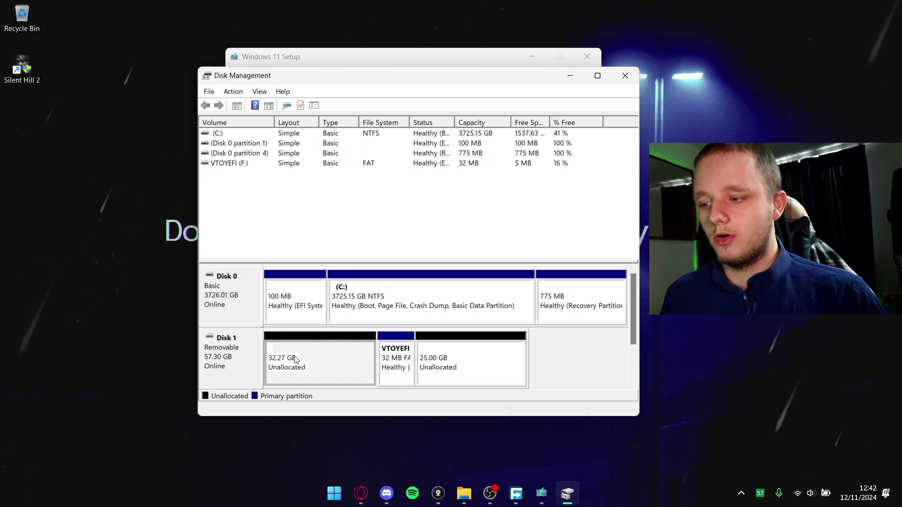
click(423, 376)
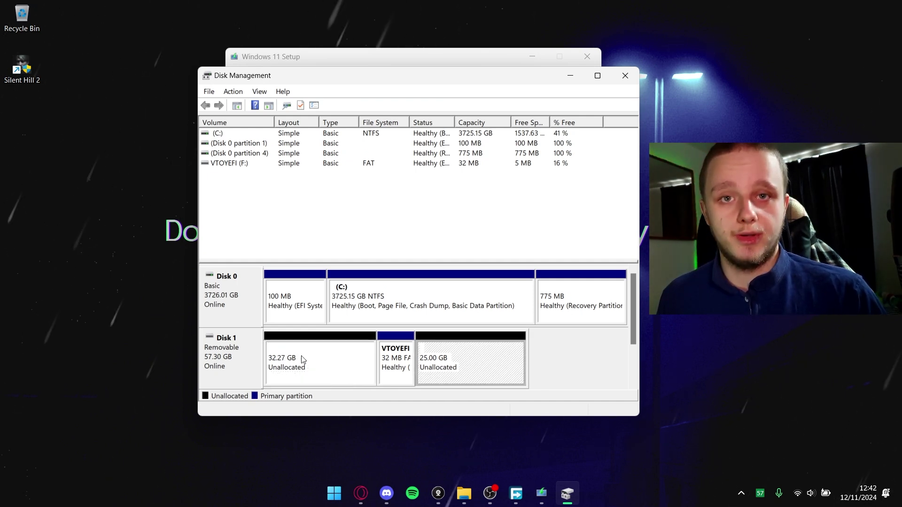
click(390, 367)
right_click(390, 359)
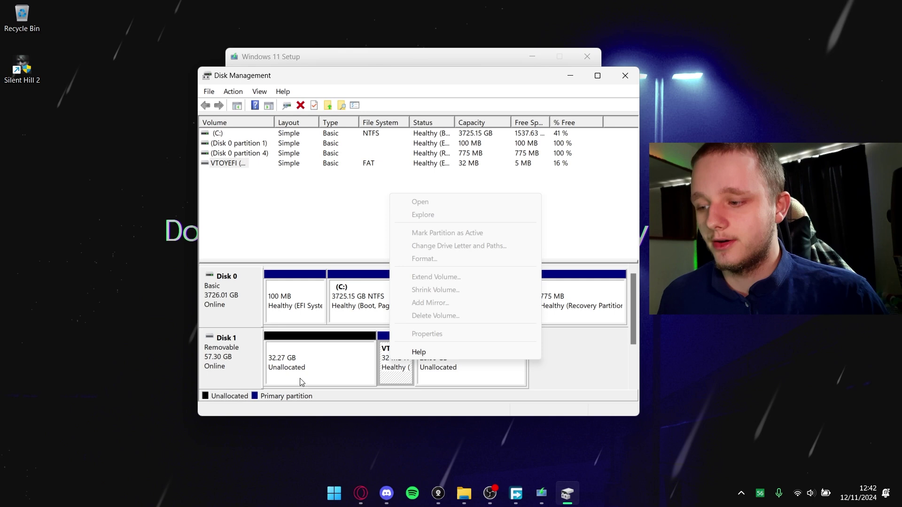
click(300, 357)
Run the New Simple Volume Wizard on Disk 1's 32.27 GB unallocated space, accepting 33046 MB.
right_click(299, 357)
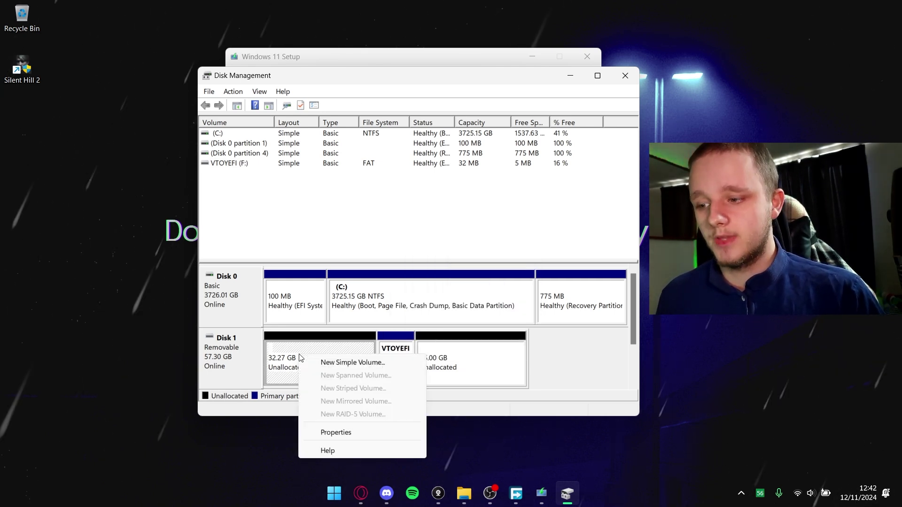
click(332, 363)
drag(373, 141, 389, 121)
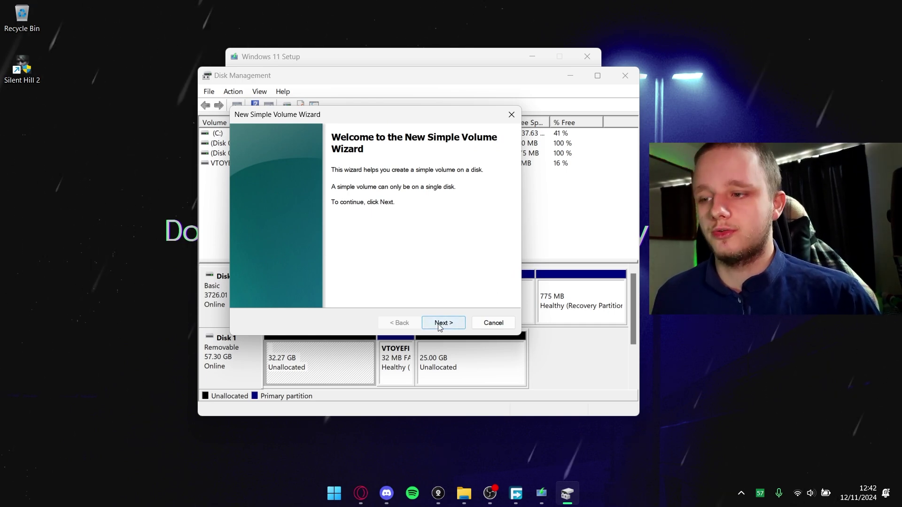
mouse_move(368, 120)
mouse_down()
mouse_move(386, 132)
mouse_move(357, 119)
mouse_up()
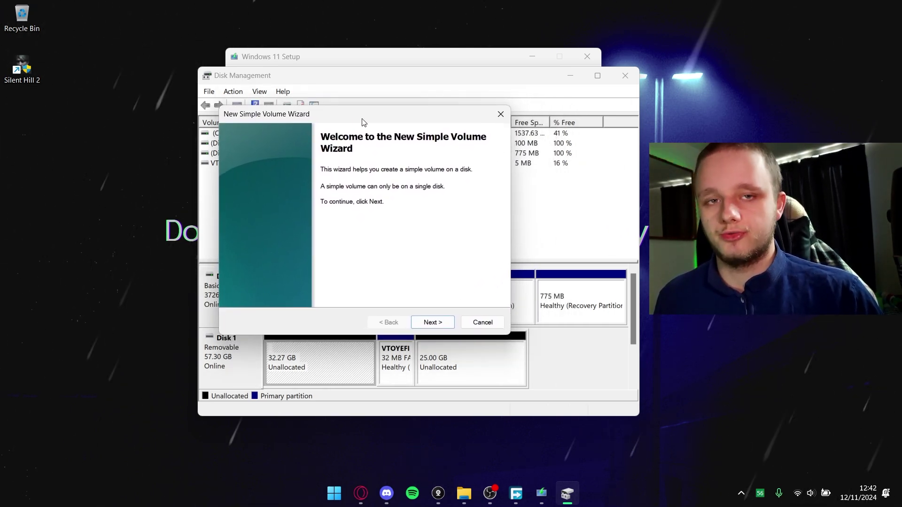
click(433, 324)
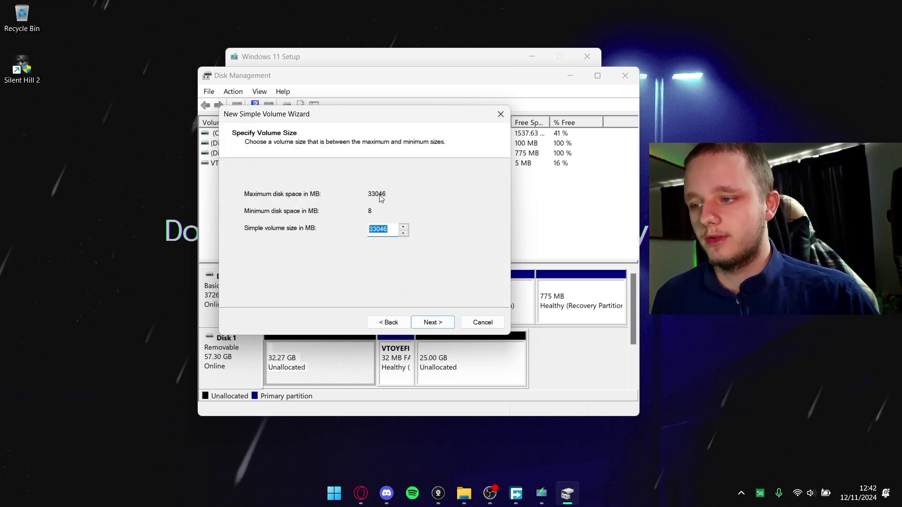
drag(411, 139, 440, 125)
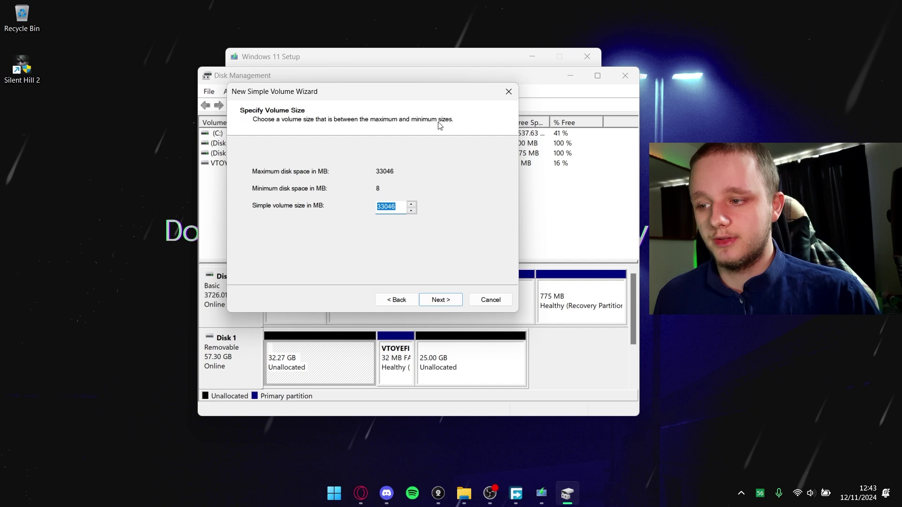
click(441, 300)
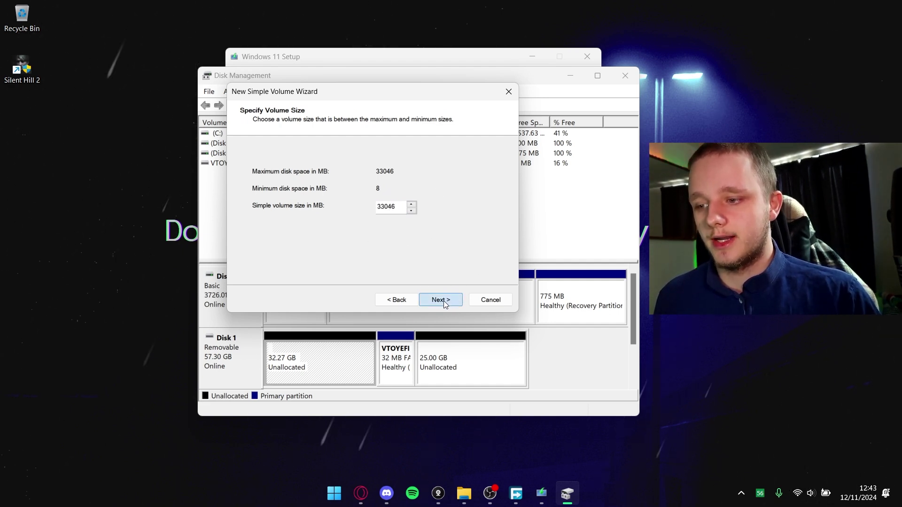
Choose drive letter D for the new volume on the Assign Drive Letter or Path page.
click(421, 172)
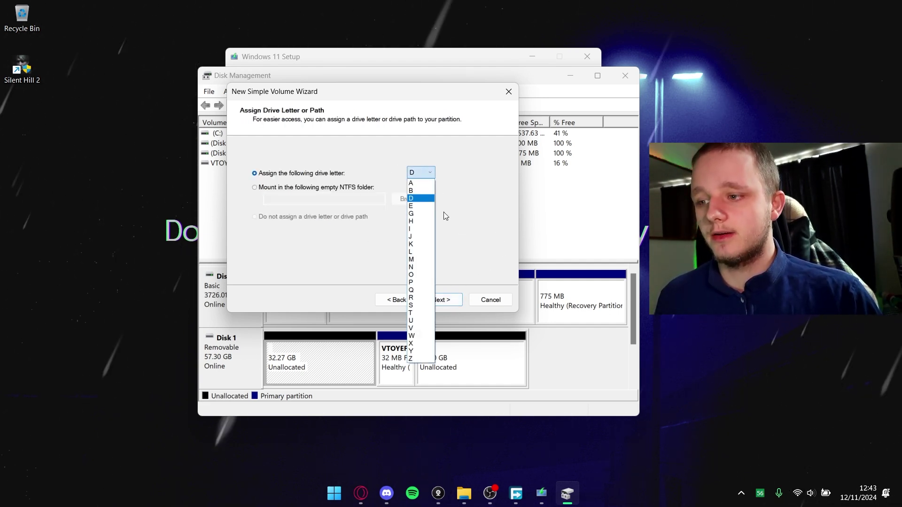
click(412, 182)
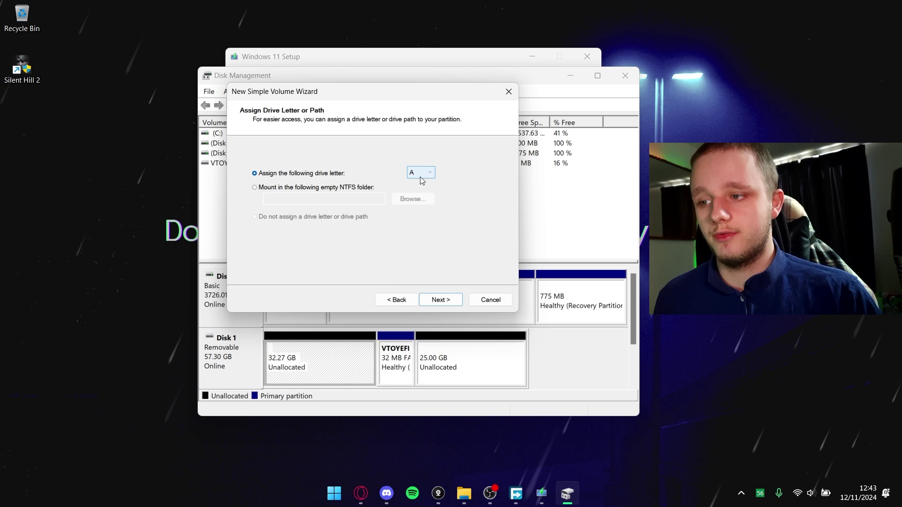
click(421, 173)
click(421, 199)
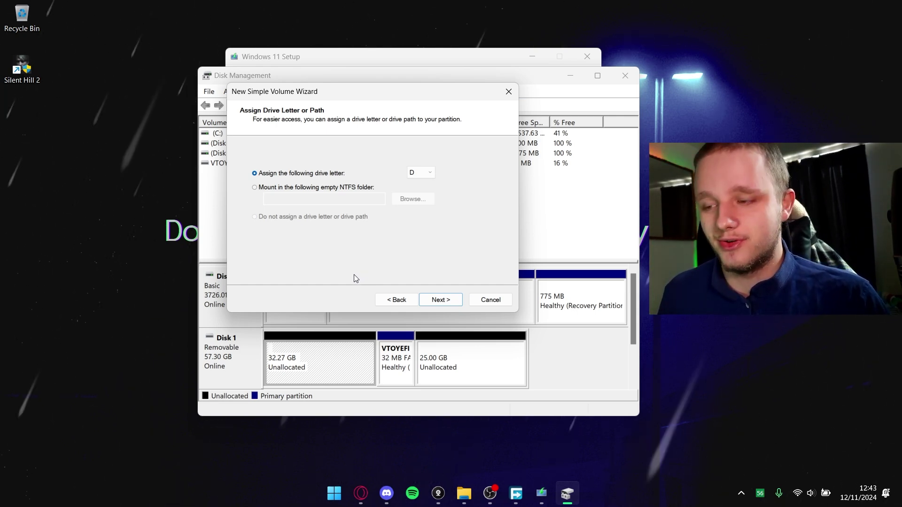
drag(369, 97, 391, 114)
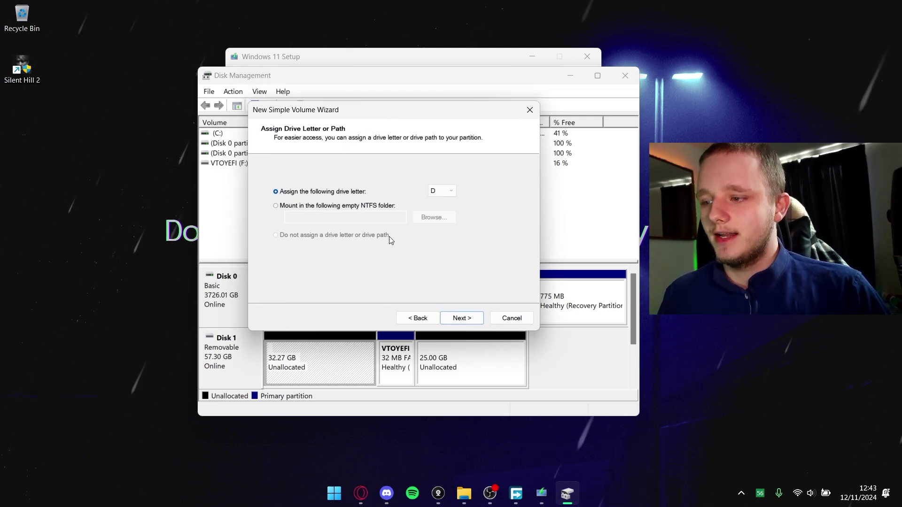
Quick-format the volume as NTFS, label it 'USB FOR WINDOWS 11', and finish the wizard.
click(462, 319)
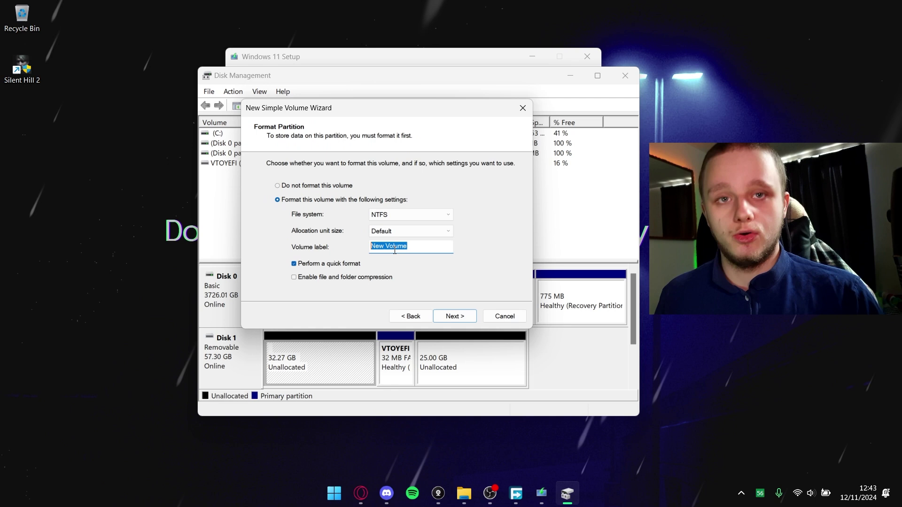
text(USB)
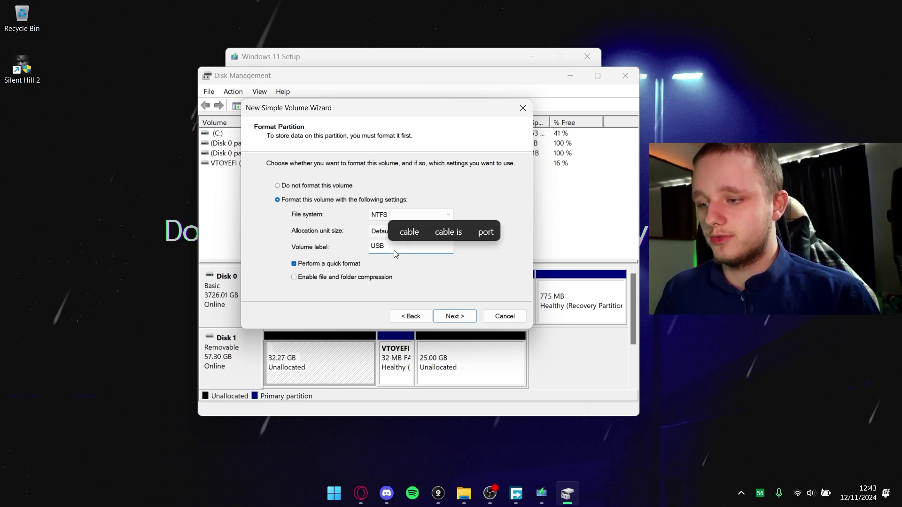
text( FOR WIND)
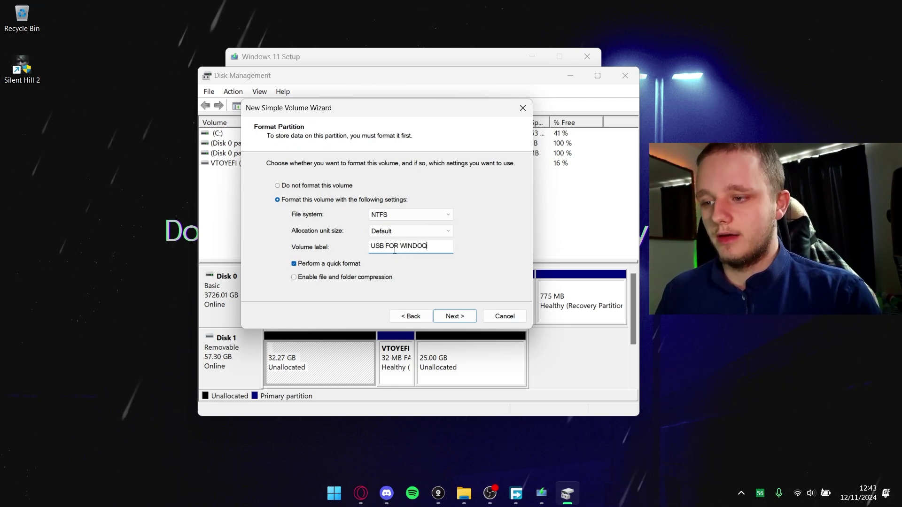
text(OWS 11)
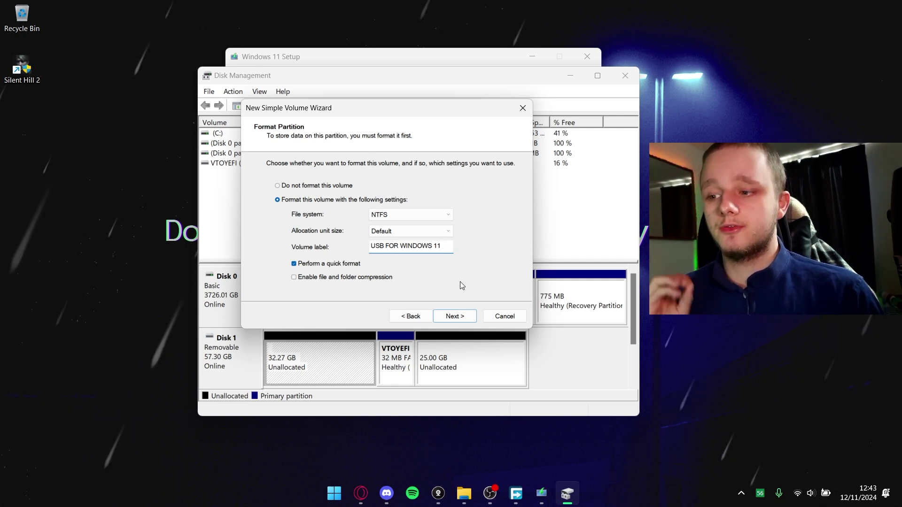
click(427, 62)
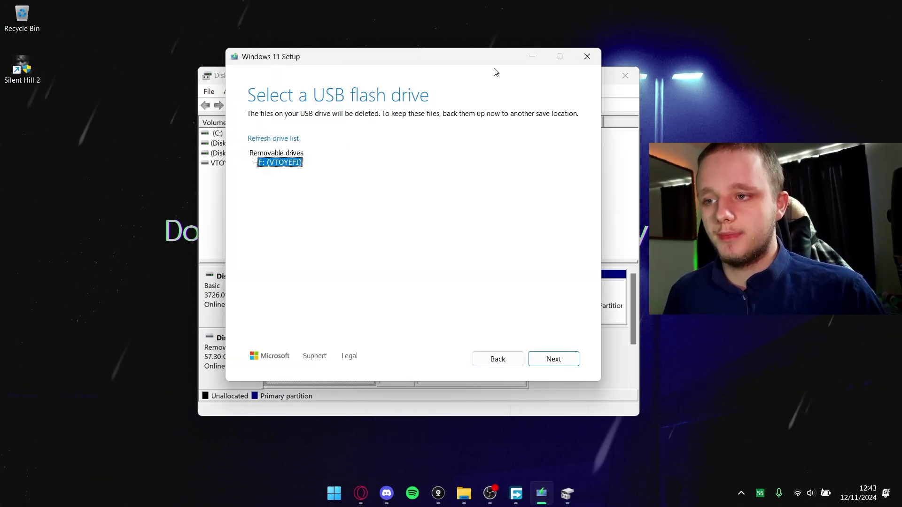
drag(496, 72, 644, 78)
click(399, 173)
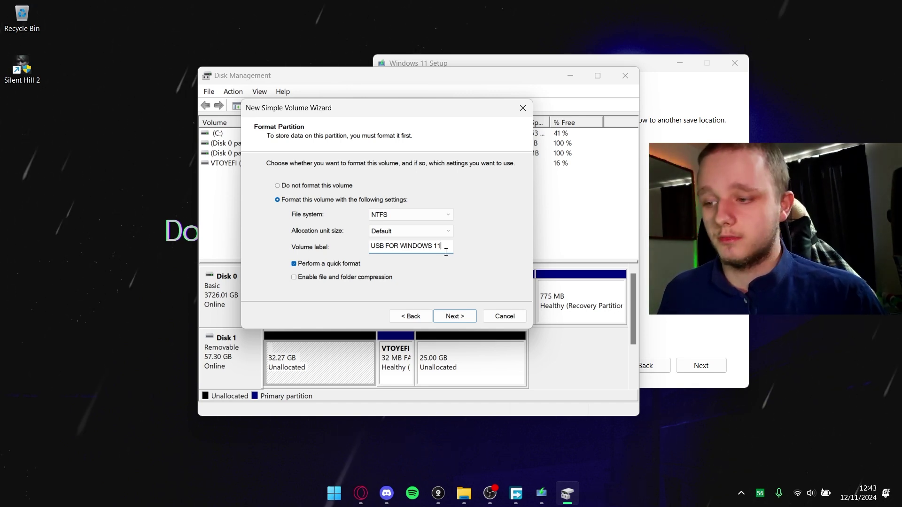
click(462, 320)
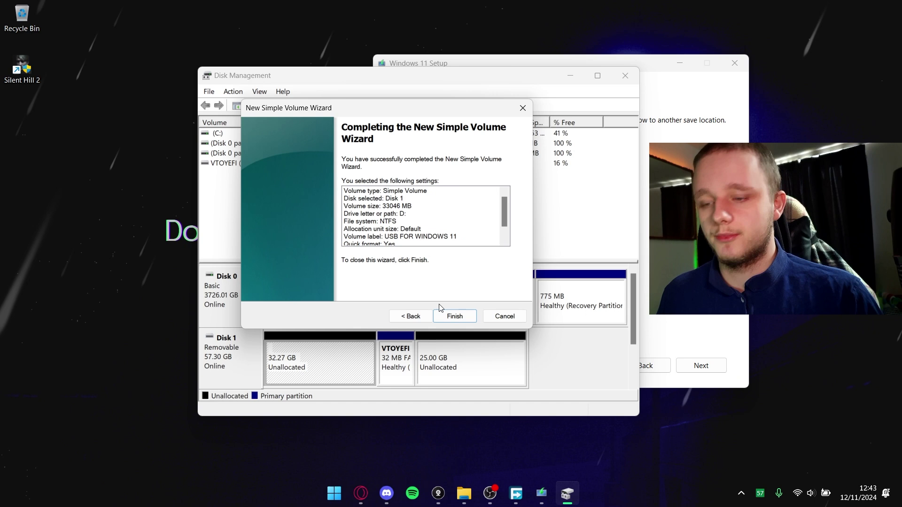
click(454, 317)
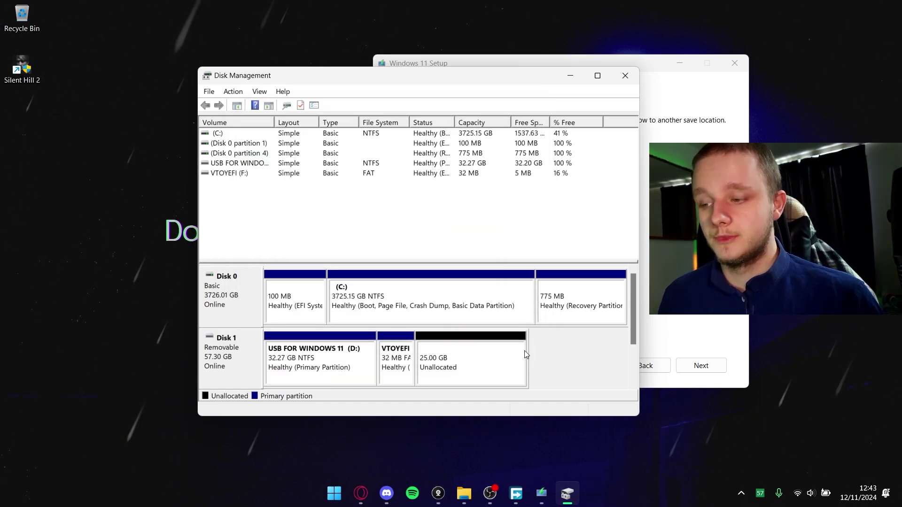
click(301, 375)
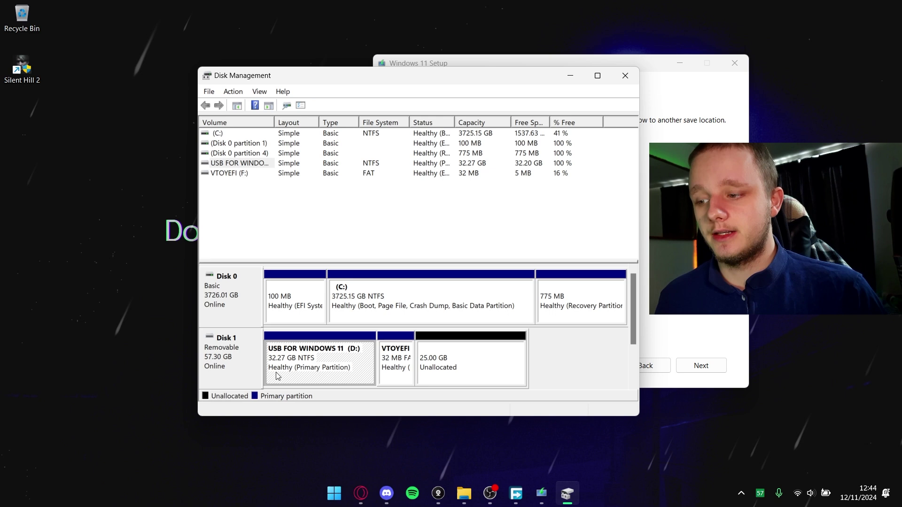
Close Disk Management, refresh Setup's drive list and confirm D: (USB FOR WINDOWS 11) as the target.
click(619, 71)
drag(622, 62, 515, 62)
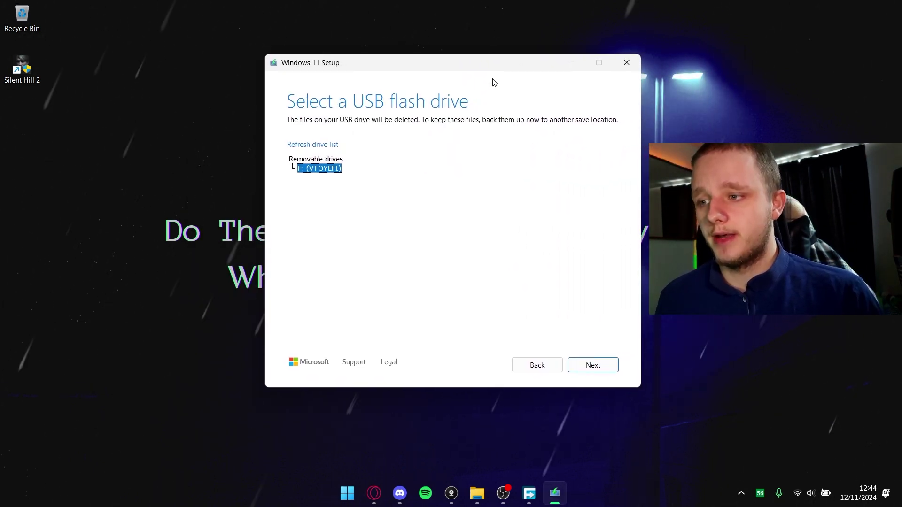
click(331, 145)
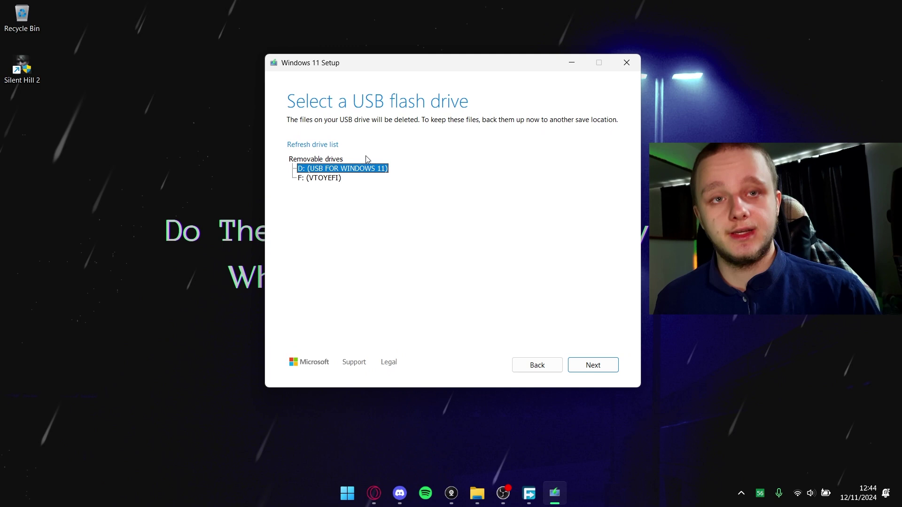
click(593, 365)
drag(426, 61, 423, 73)
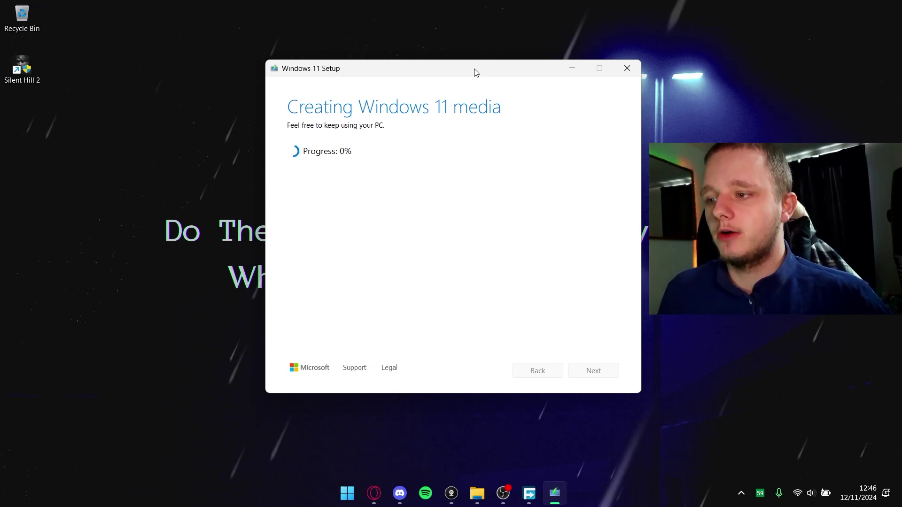
Open a File Explorer window, then close the This PC window.
drag(467, 64, 461, 67)
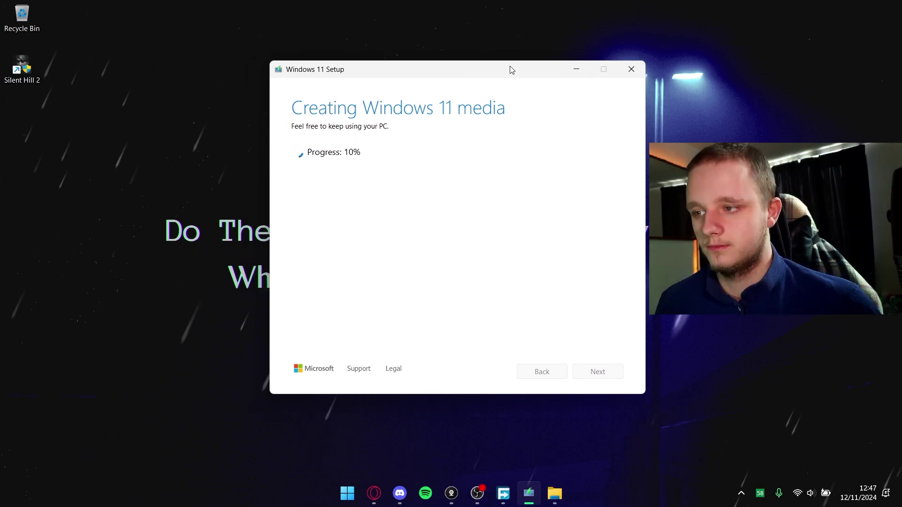
drag(509, 69, 497, 72)
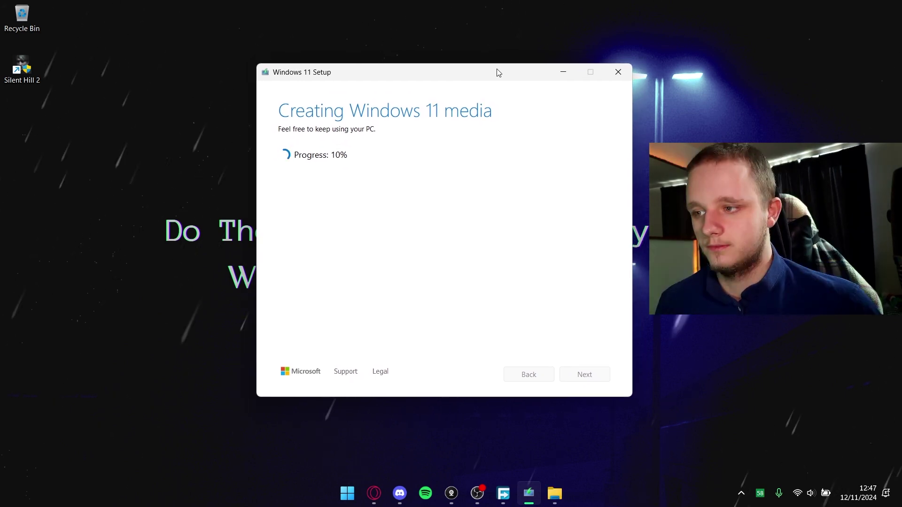
key(super+e)
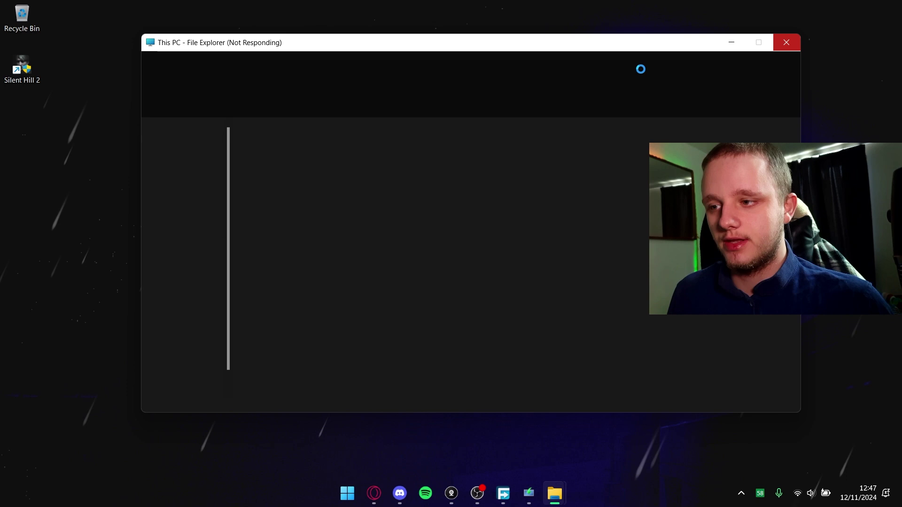
drag(693, 51, 626, 49)
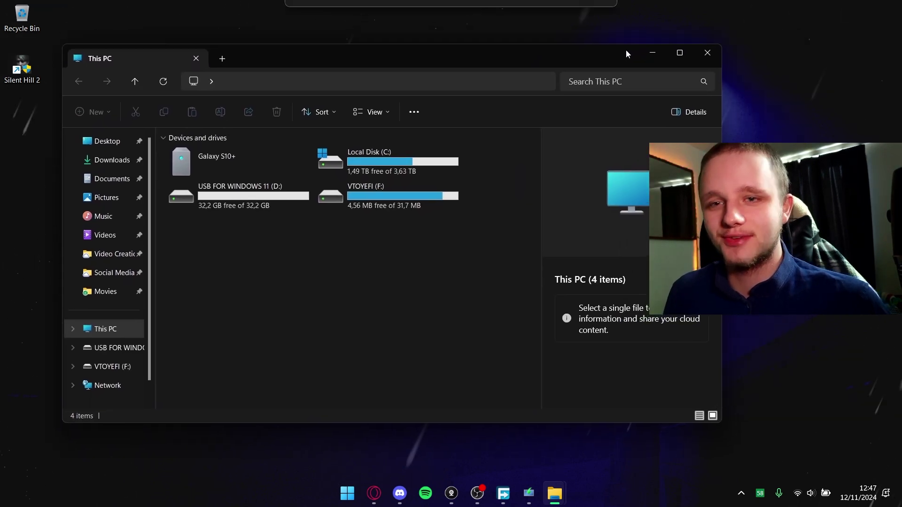
click(715, 55)
Minimize the Setup progress window and restore it from the taskbar, now at 20%.
drag(487, 76, 486, 82)
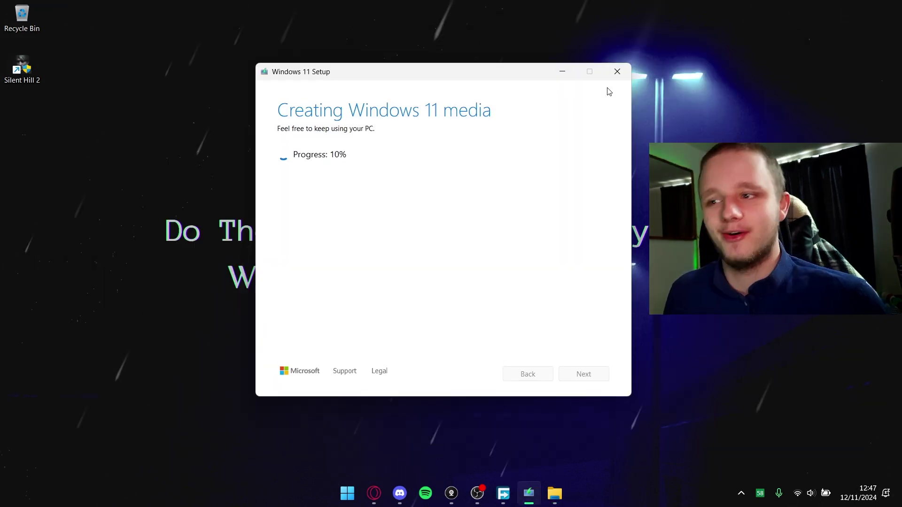
click(562, 72)
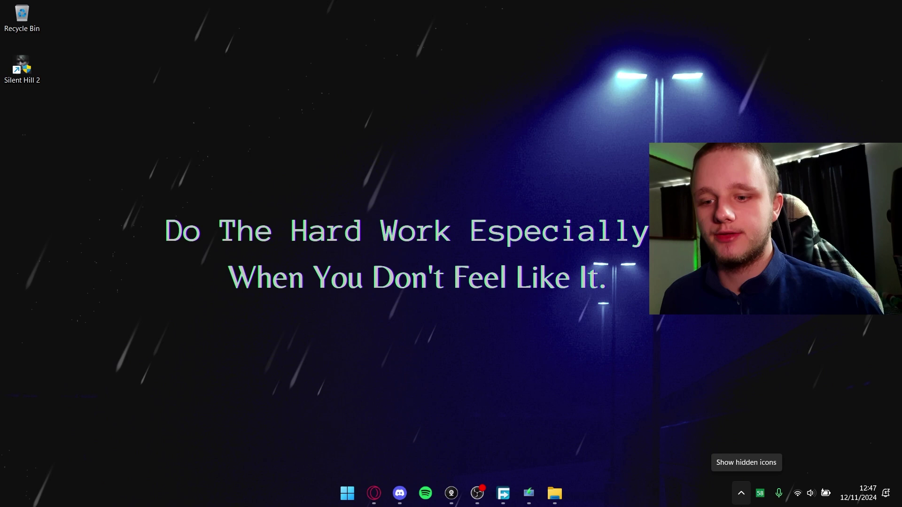
click(742, 494)
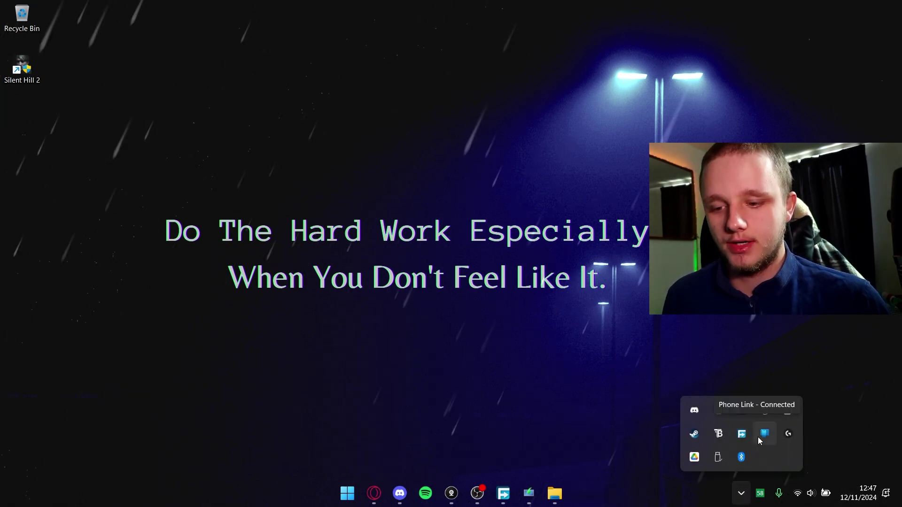
mouse_move(530, 499)
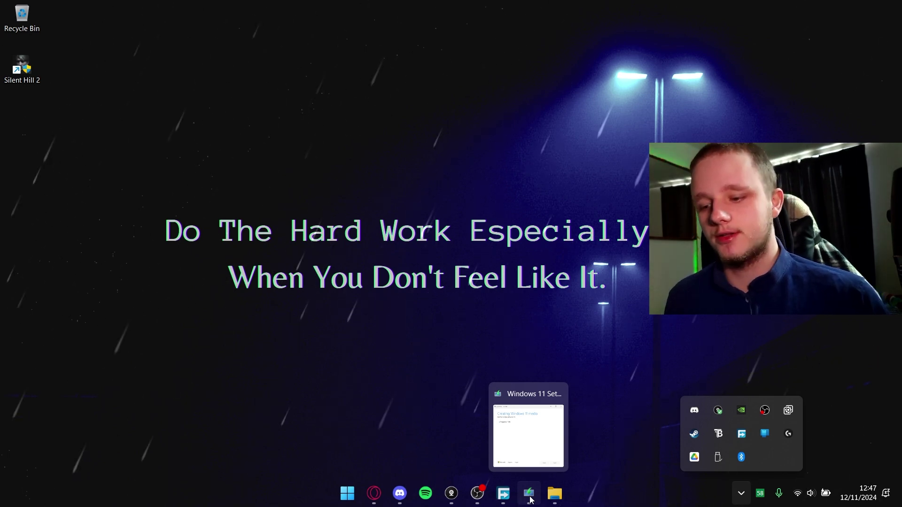
click(529, 497)
drag(446, 66, 425, 70)
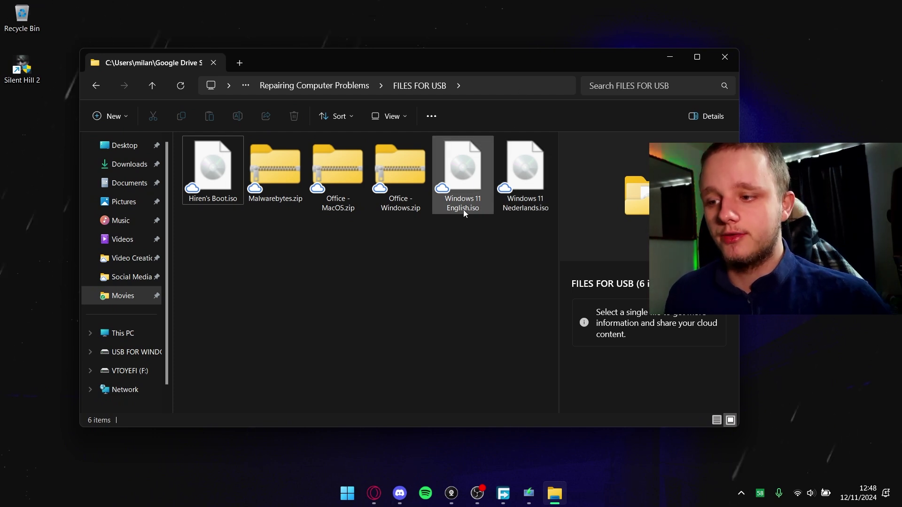
Select the Windows 11 English, Windows 11 Nederlands and Hiren's Boot ISOs, then resize the navigation pane.
click(463, 202)
click(525, 188)
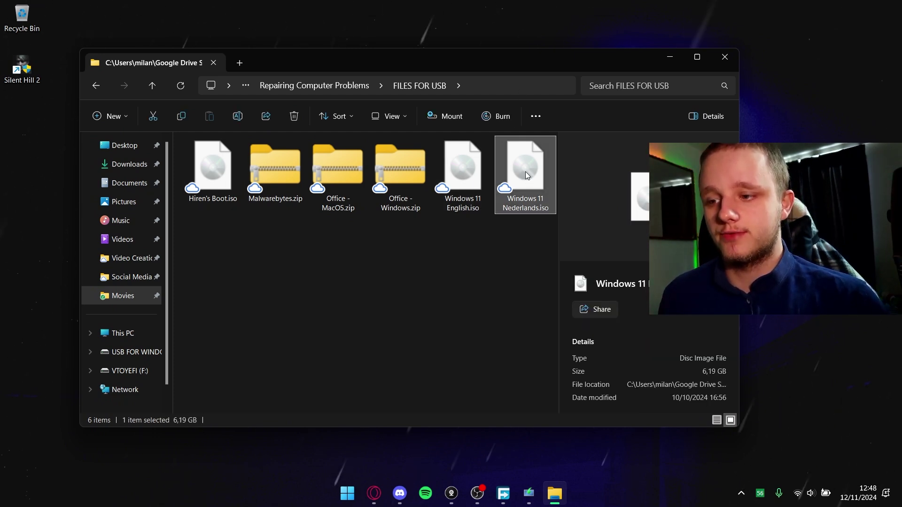
click(225, 163)
click(355, 289)
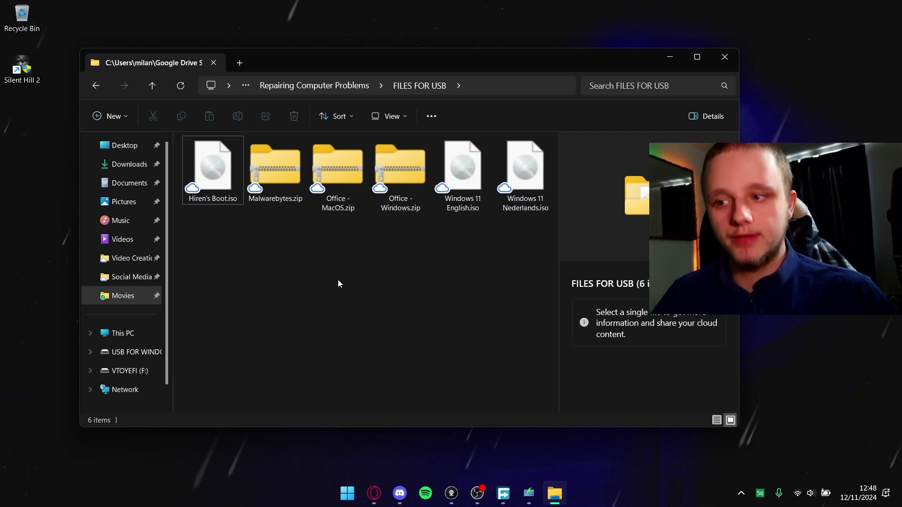
click(478, 173)
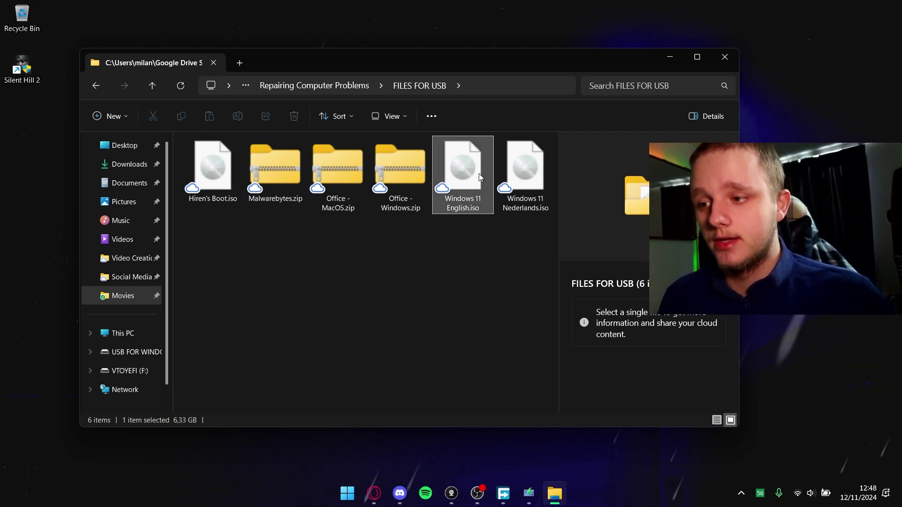
click(515, 182)
click(213, 169)
drag(172, 232, 186, 203)
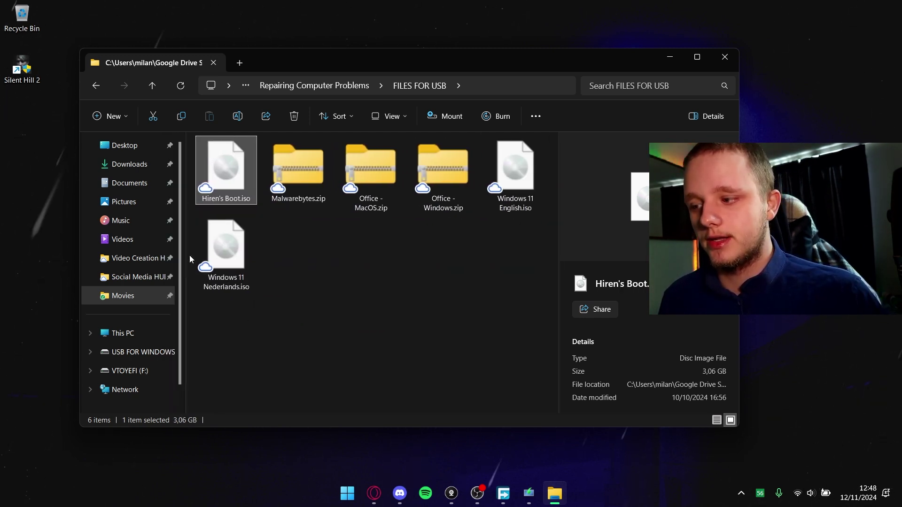
drag(186, 256, 473, 266)
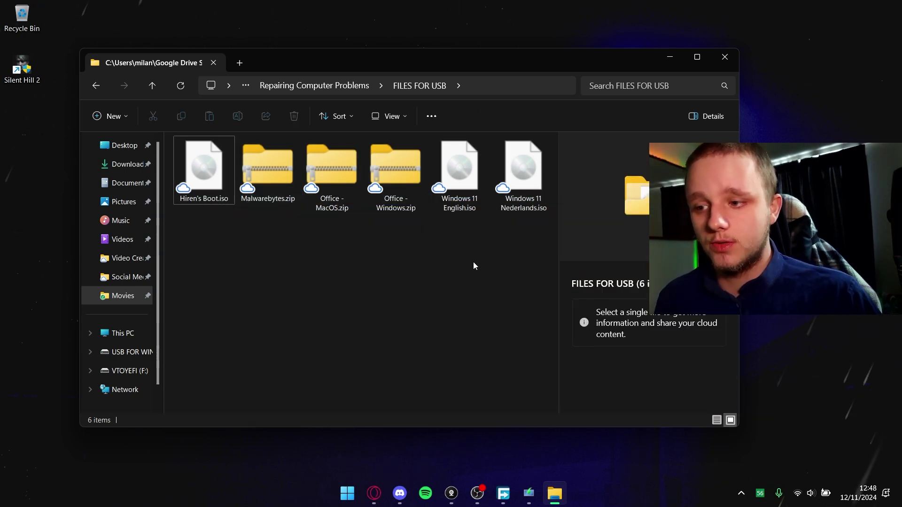
Close the FILES FOR USB window and close Setup after its 0x80070015 error.
click(733, 57)
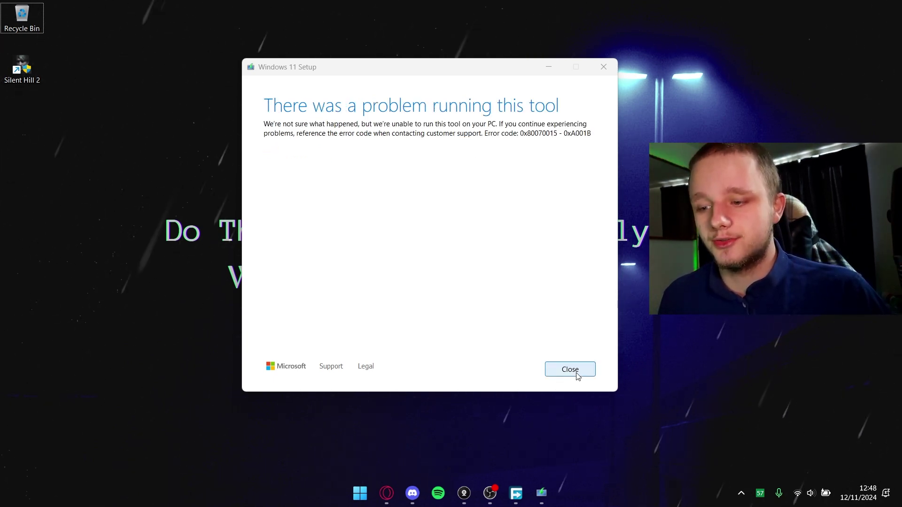
click(570, 369)
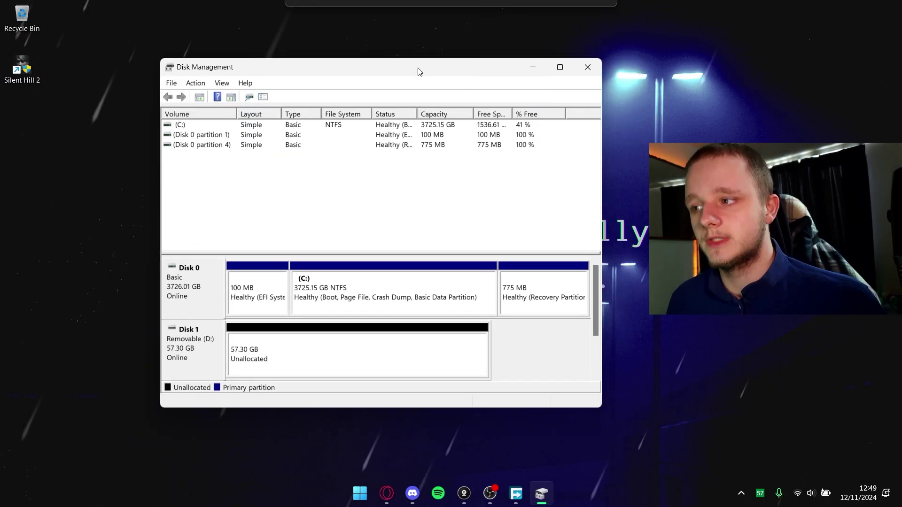
drag(420, 71, 455, 74)
Create a 58678 MB NTFS New Volume (E:) on Disk 1 with wizard defaults, then close Disk Management.
click(370, 364)
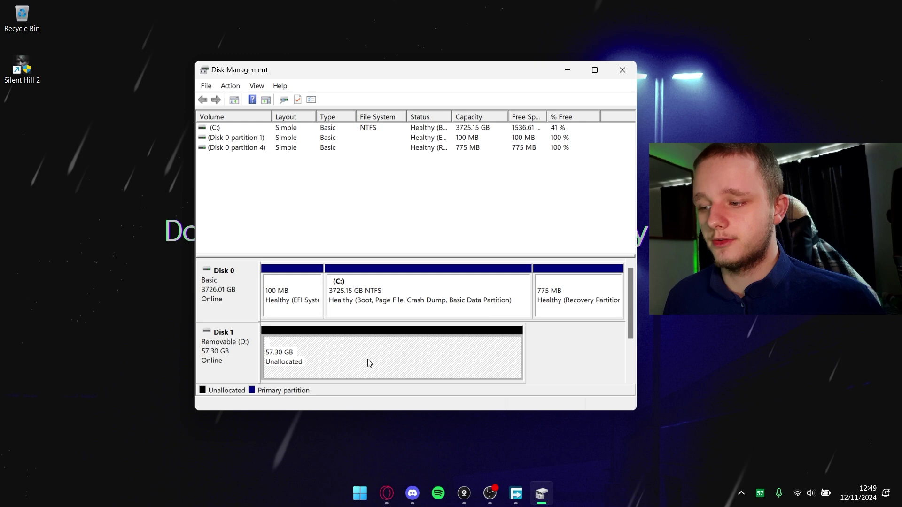
right_click(360, 357)
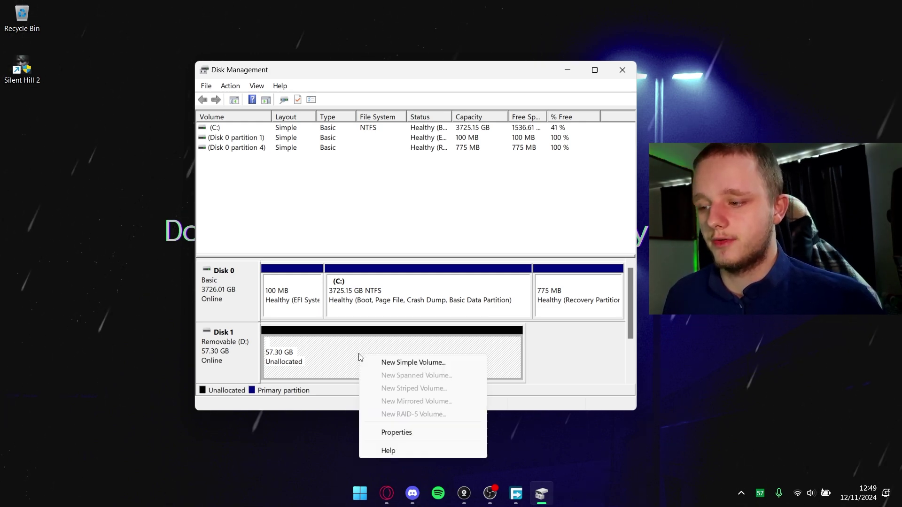
click(392, 363)
click(420, 337)
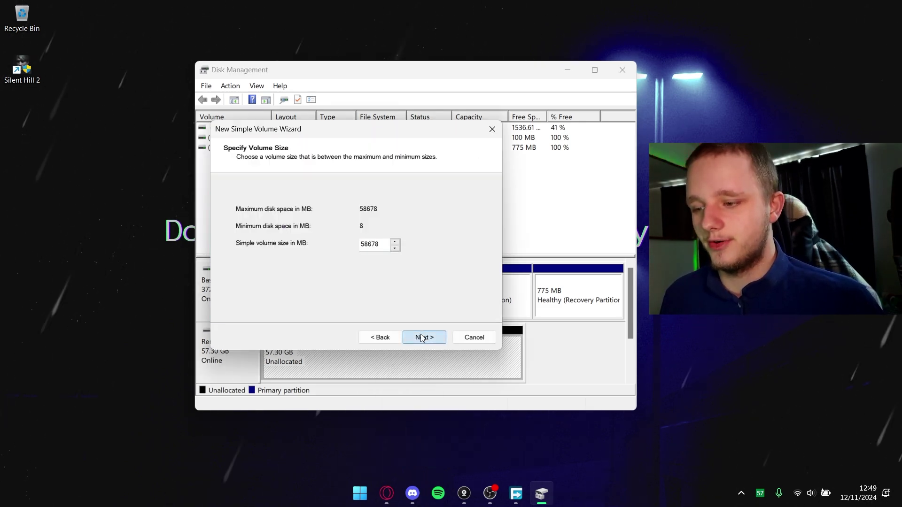
click(421, 337)
click(421, 337)
click(421, 336)
click(422, 338)
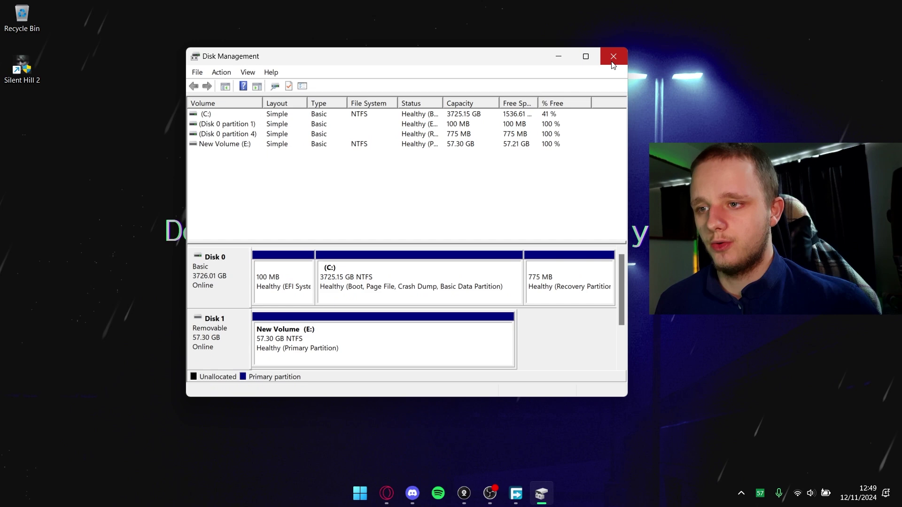
click(613, 57)
key(super+e)
Run mediacreationtool.exe from Downloads and accept the Windows 11 licence terms.
click(205, 171)
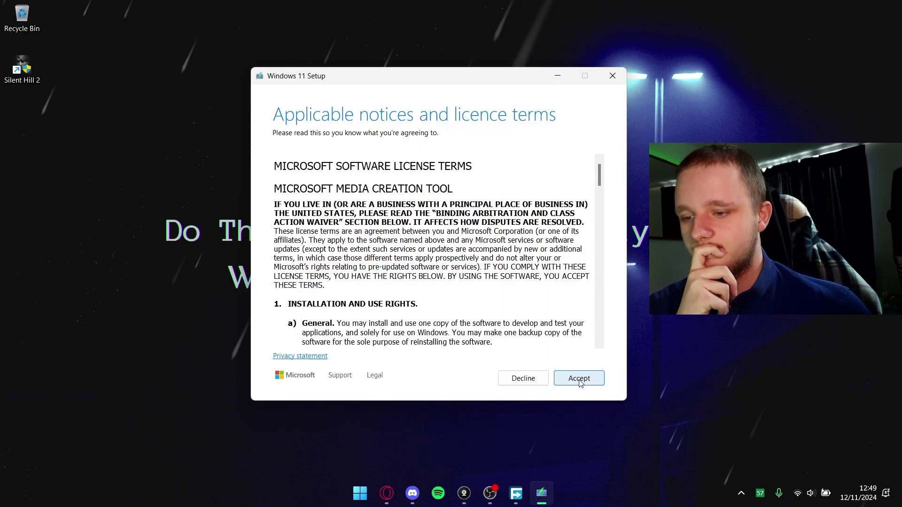
click(580, 379)
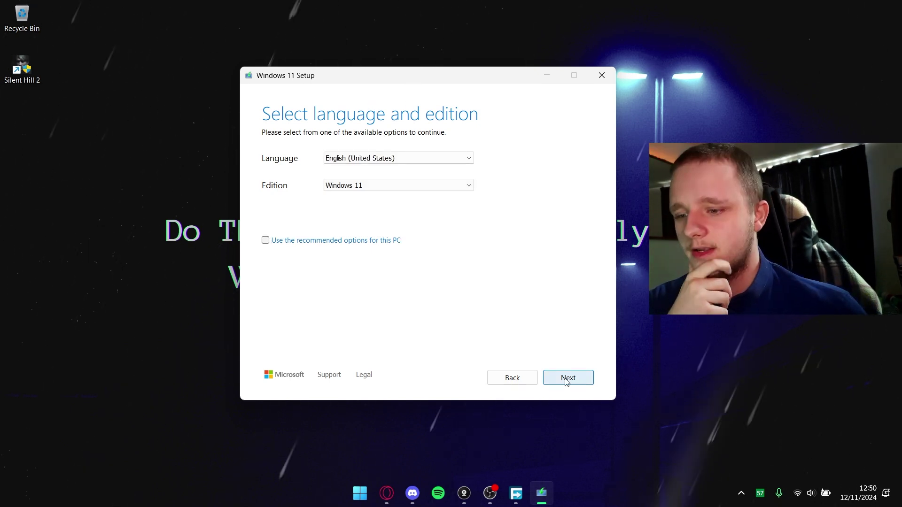
Keep the default language and edition, choose USB flash drive, and write Windows 11 to E: (New Volume).
click(568, 378)
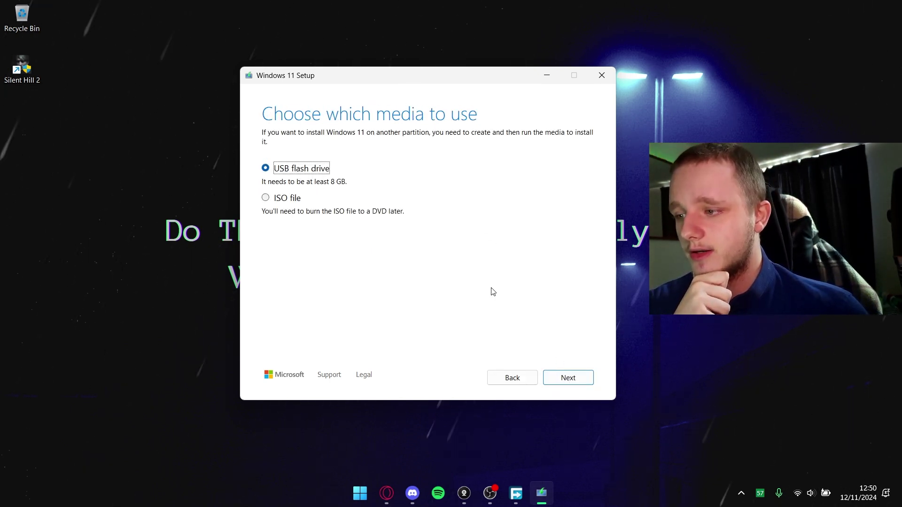
click(568, 377)
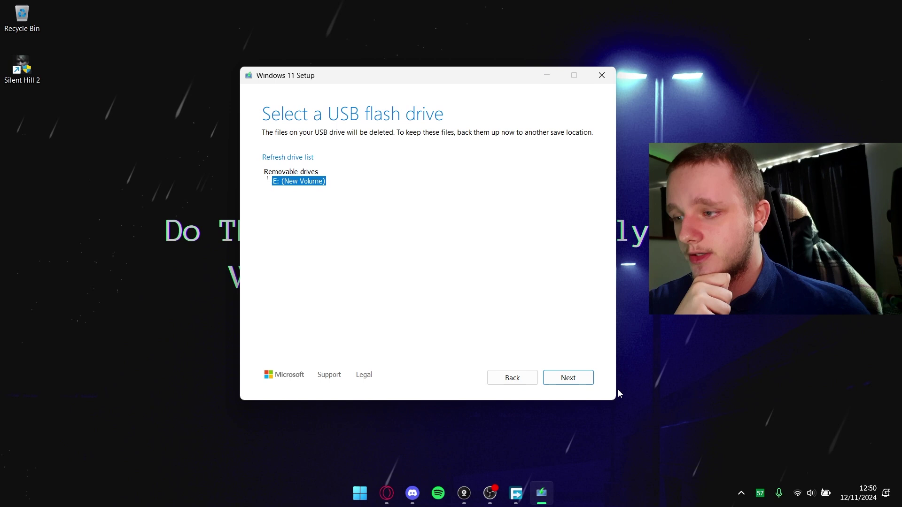
click(569, 378)
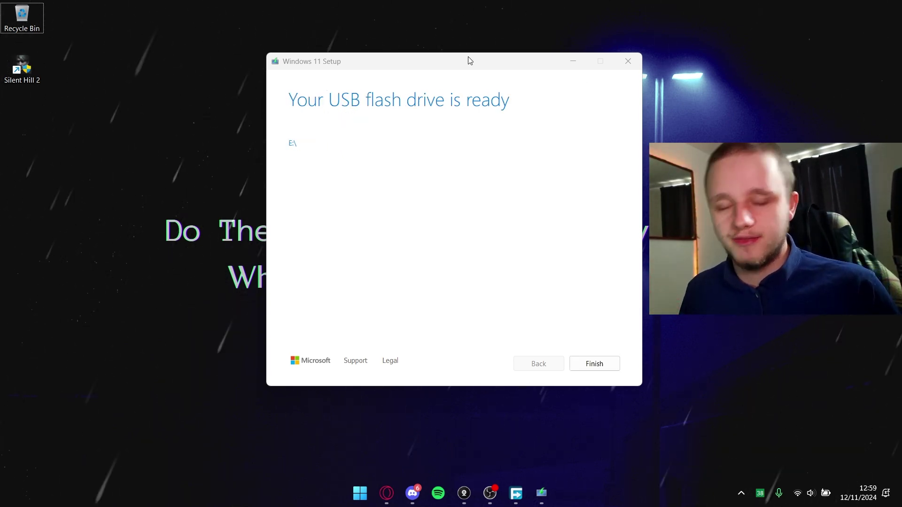
Finish Setup from the USB-ready page so it cleans up and closes.
drag(473, 60, 438, 45)
click(559, 347)
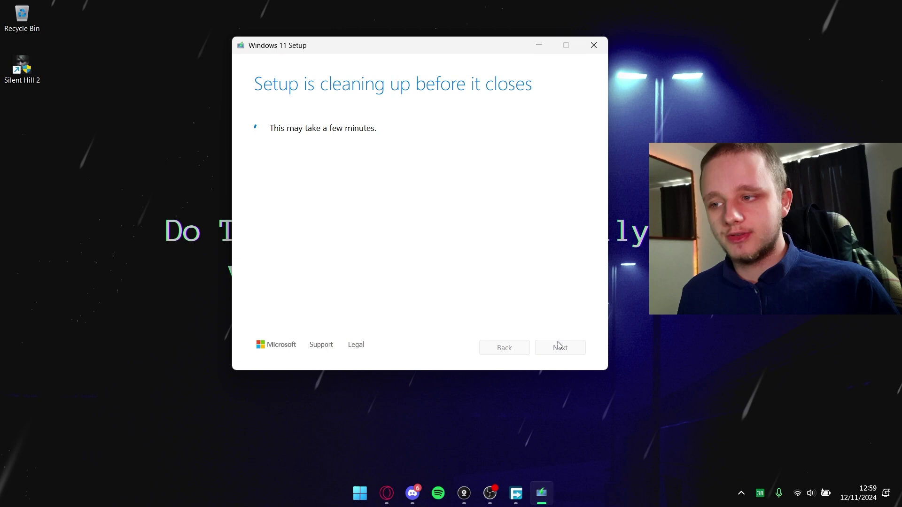